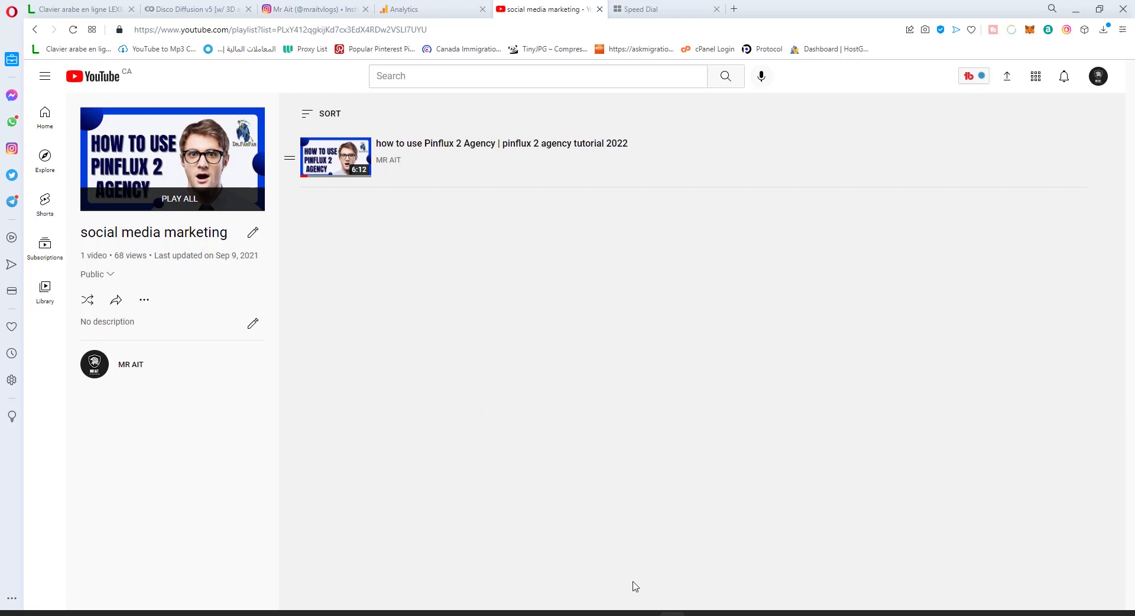
- Switch to the mini pc remote desktop and select the Simple Visit.ecs script in Diabolic Traffic Bot
{"action": "mouse_move", "coordinate": [619, 613]}
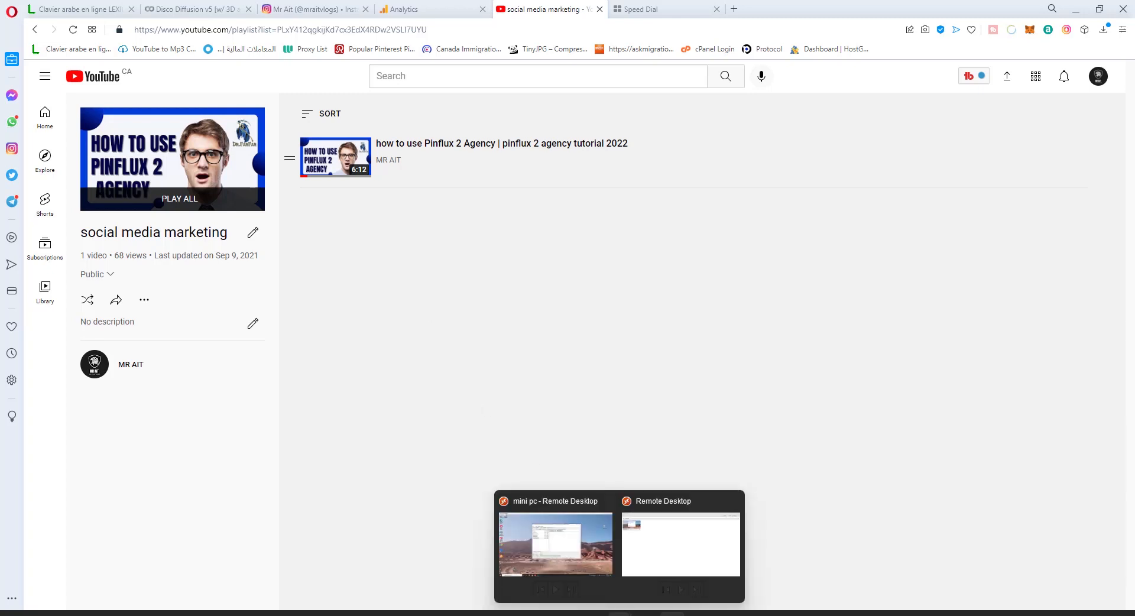
{"action": "left_click", "coordinate": [569, 540]}
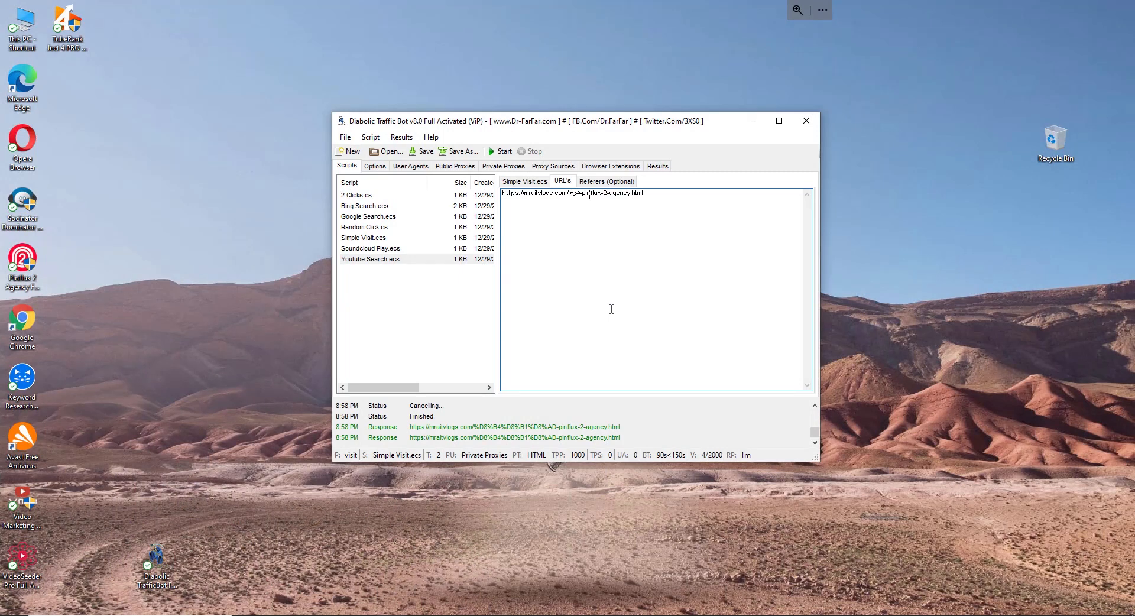
{"action": "left_click_drag", "start_coordinate": [511, 121], "coordinate": [486, 109]}
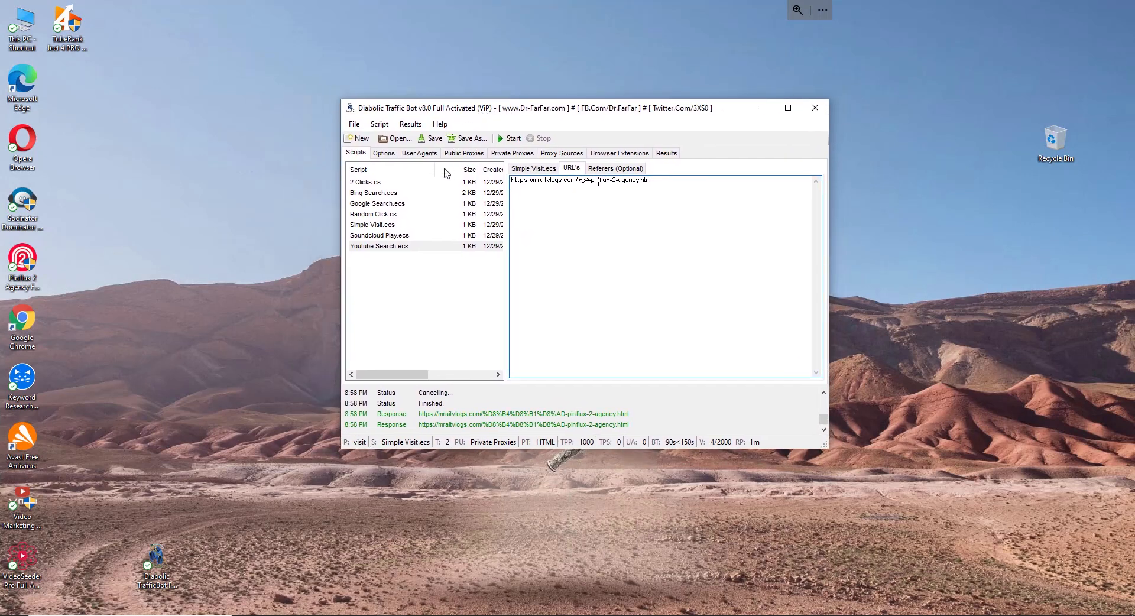
{"action": "left_click", "coordinate": [392, 226]}
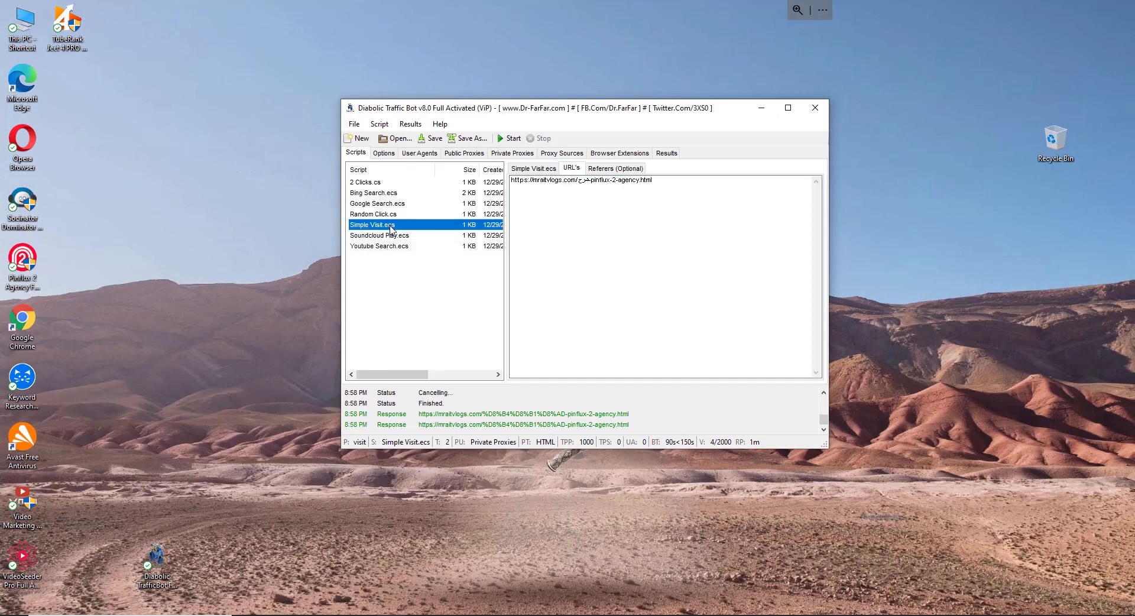
{"action": "left_click", "coordinate": [377, 183]}
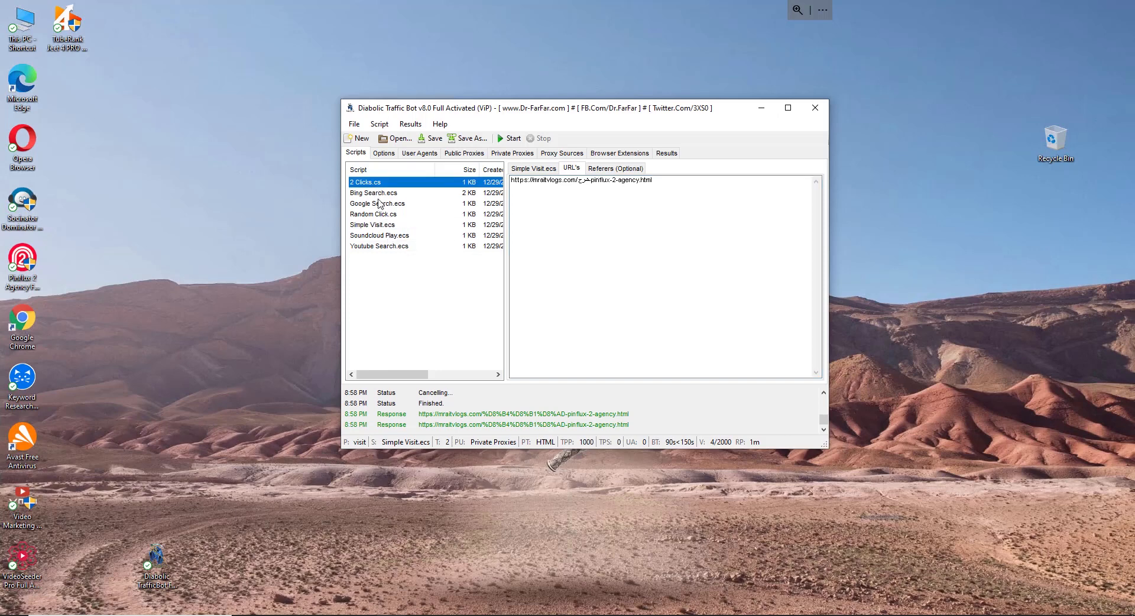
{"action": "left_click", "coordinate": [381, 194]}
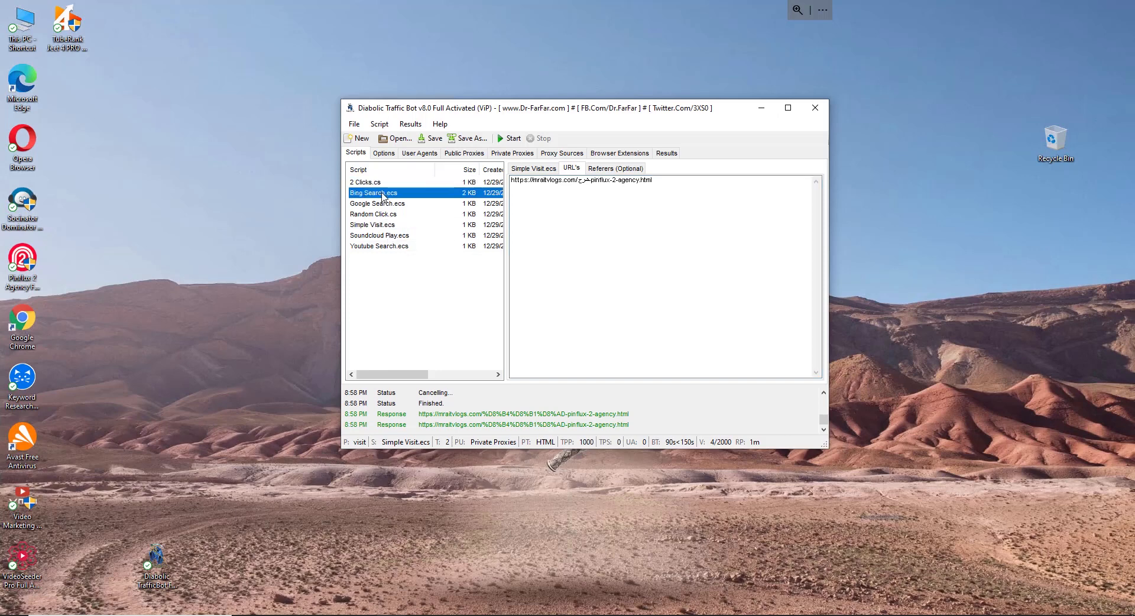
{"action": "left_click", "coordinate": [390, 227]}
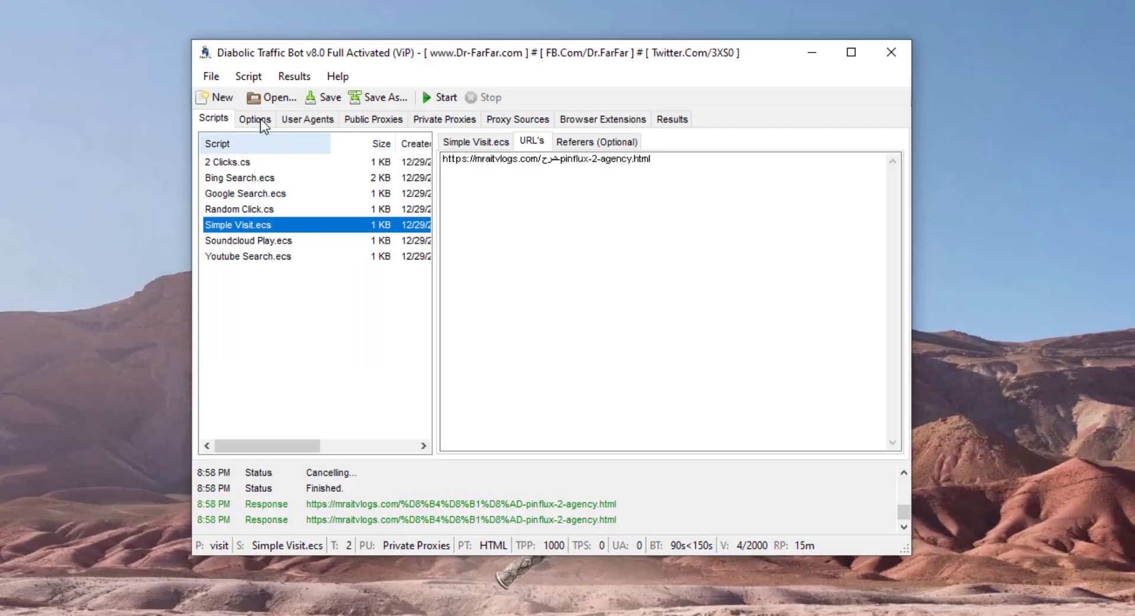
- Open the visit.json project from the Downloads folder
{"action": "left_click", "coordinate": [272, 98]}
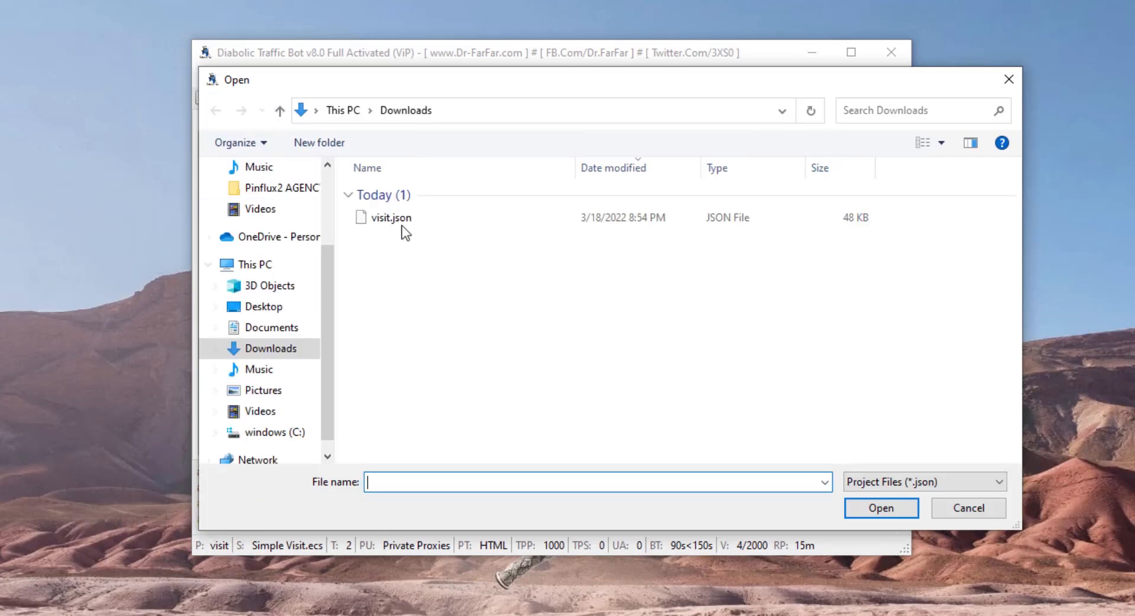
{"action": "left_click", "coordinate": [406, 219]}
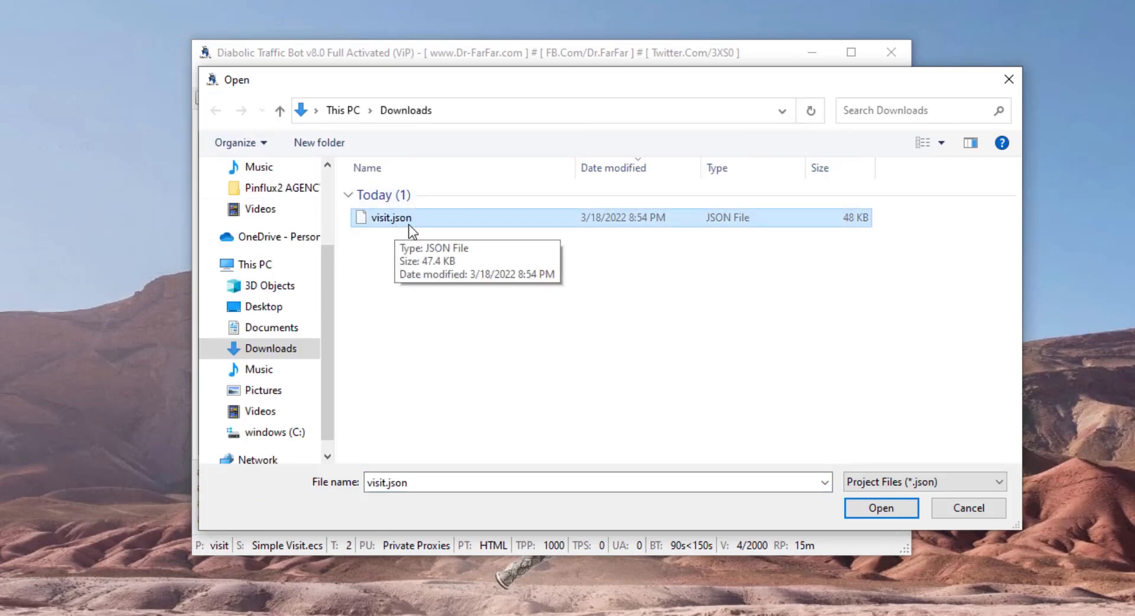
{"action": "left_click", "coordinate": [878, 508]}
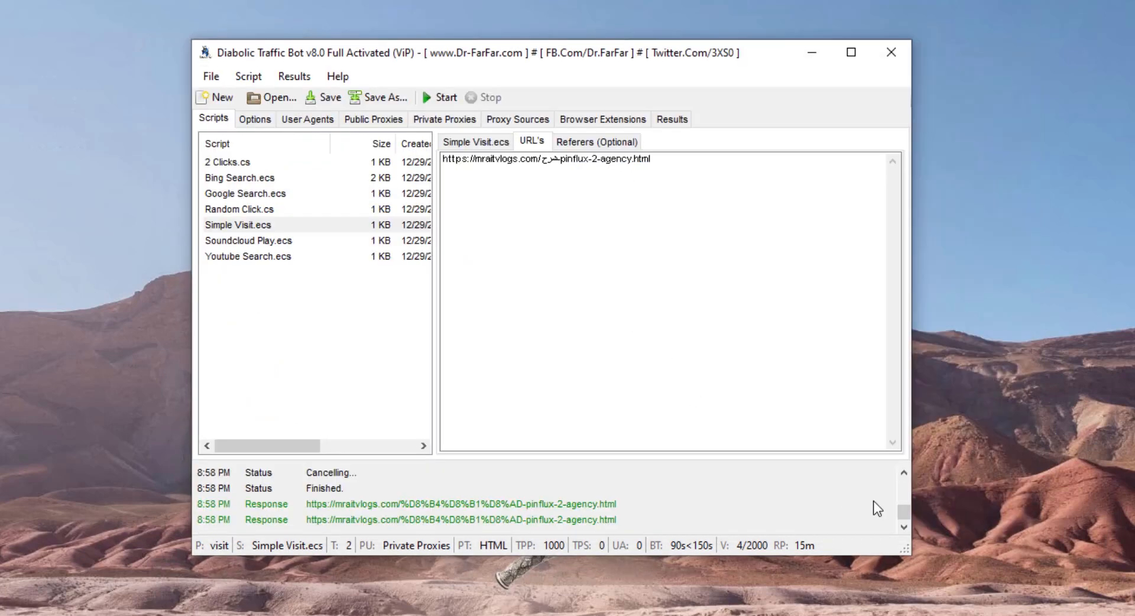
- Examine the target URL and the optional referer address entered for the Simple Visit script
{"action": "left_click", "coordinate": [529, 143]}
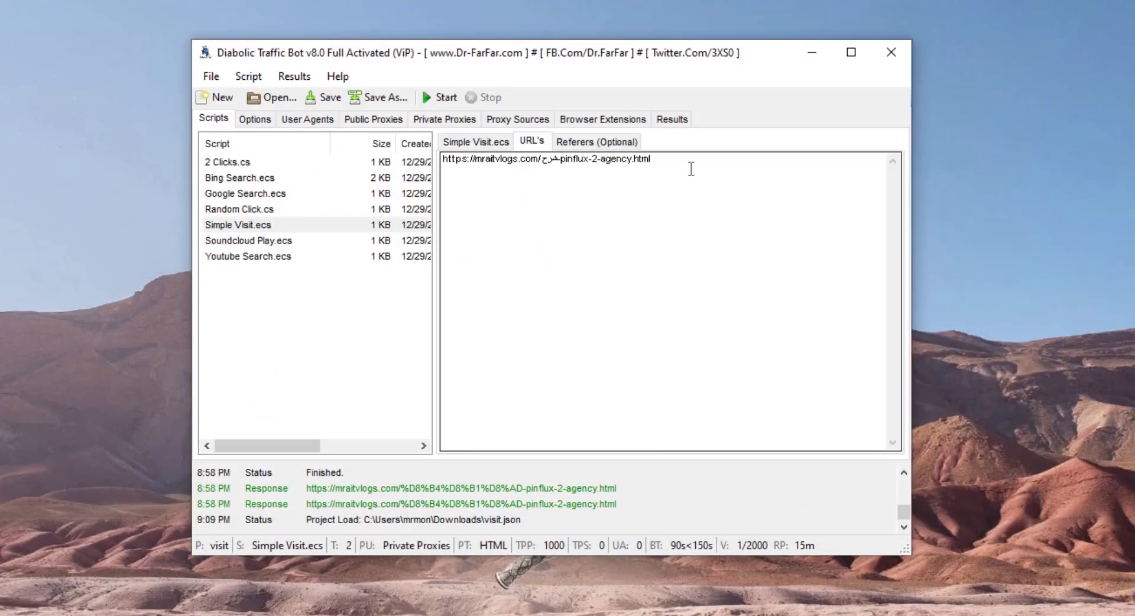
{"action": "left_click_drag", "start_coordinate": [692, 169], "coordinate": [736, 180]}
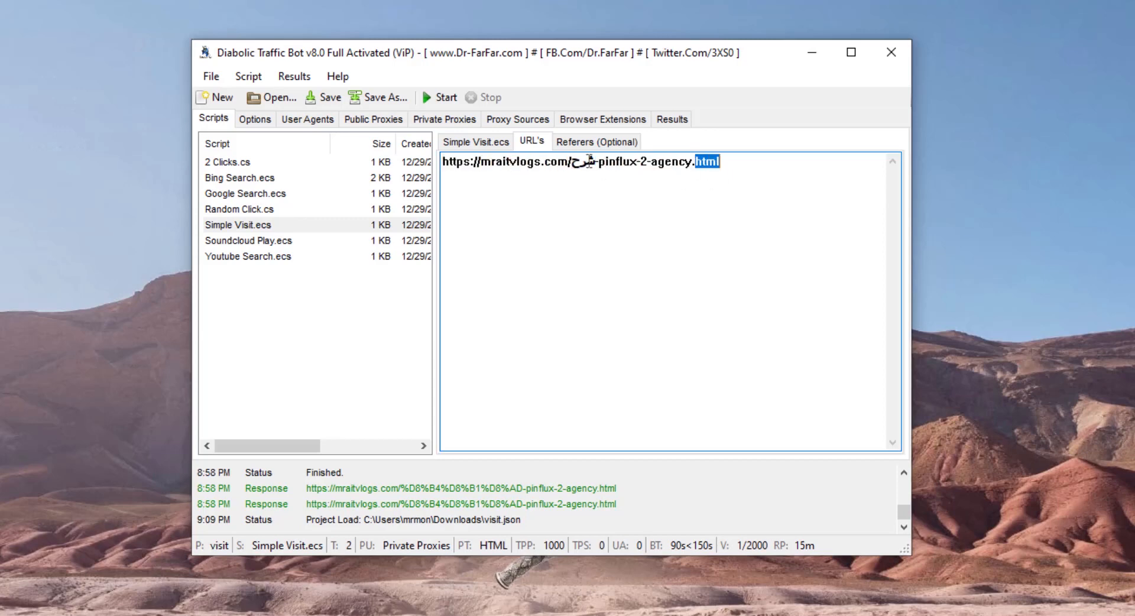
{"action": "left_click", "coordinate": [584, 143]}
{"action": "left_click_drag", "start_coordinate": [595, 173], "coordinate": [420, 177]}
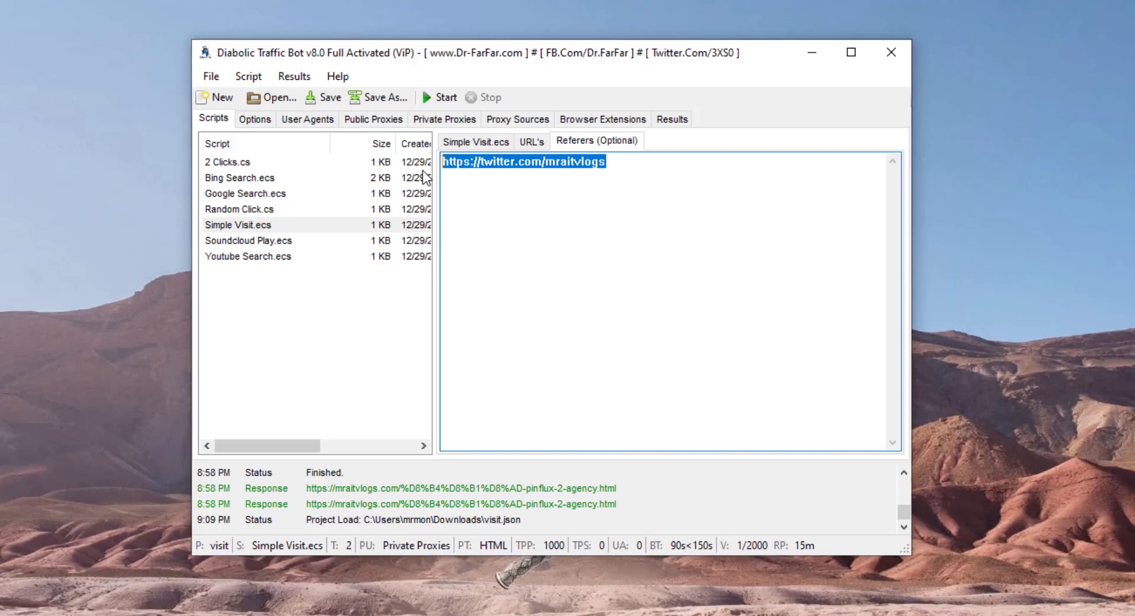
{"action": "left_click", "coordinate": [528, 142]}
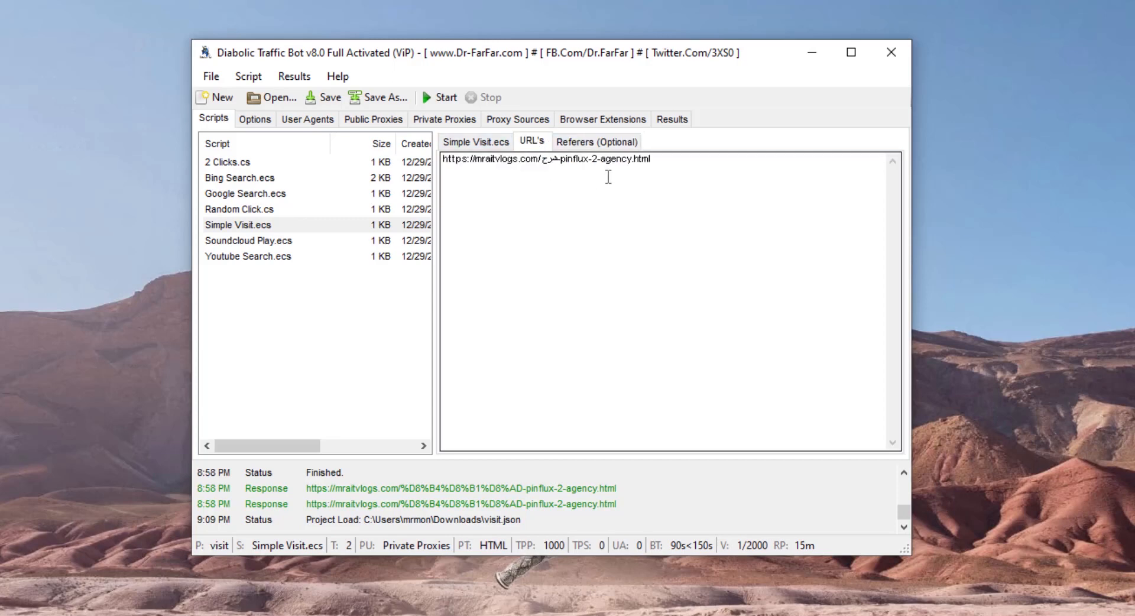
{"action": "left_click", "coordinate": [582, 142]}
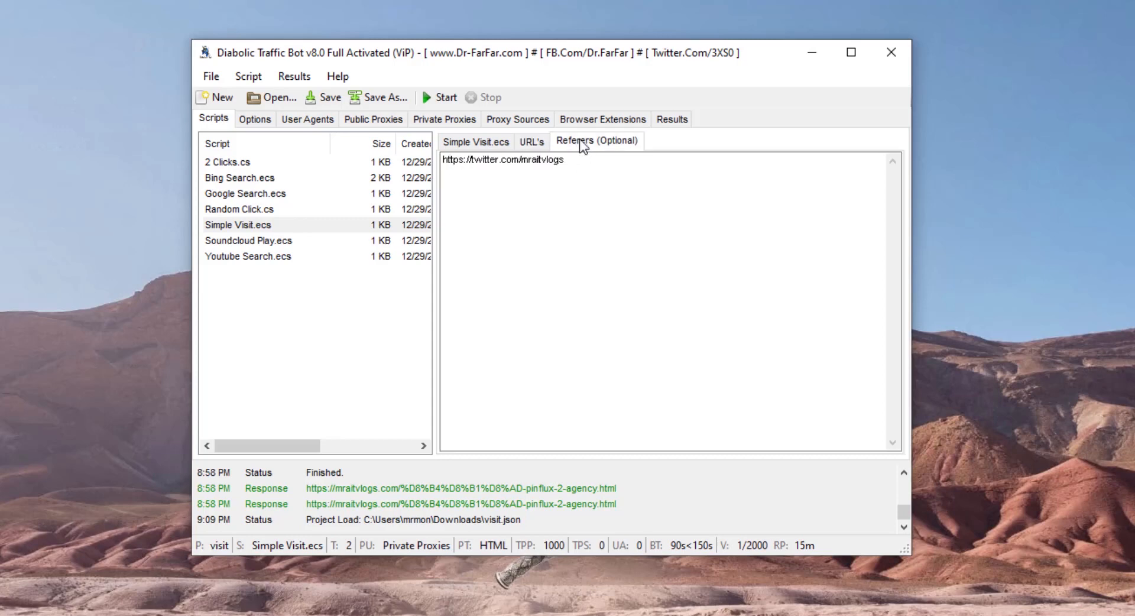
{"action": "left_click_drag", "start_coordinate": [593, 160], "coordinate": [584, 166]}
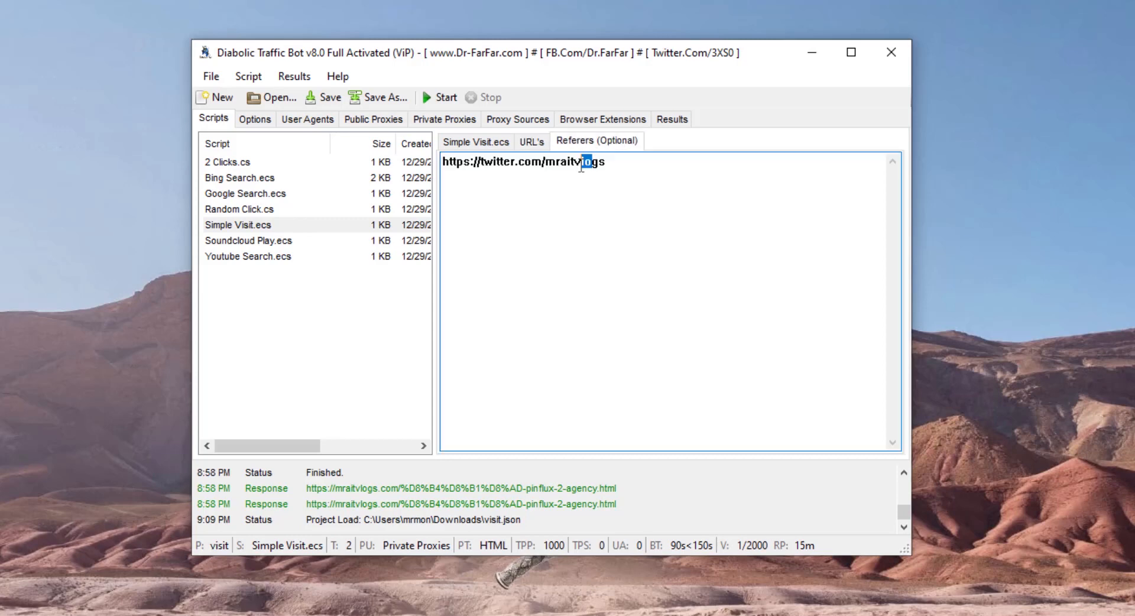
{"action": "left_click", "coordinate": [644, 168]}
{"action": "left_click_drag", "start_coordinate": [633, 171], "coordinate": [491, 182]}
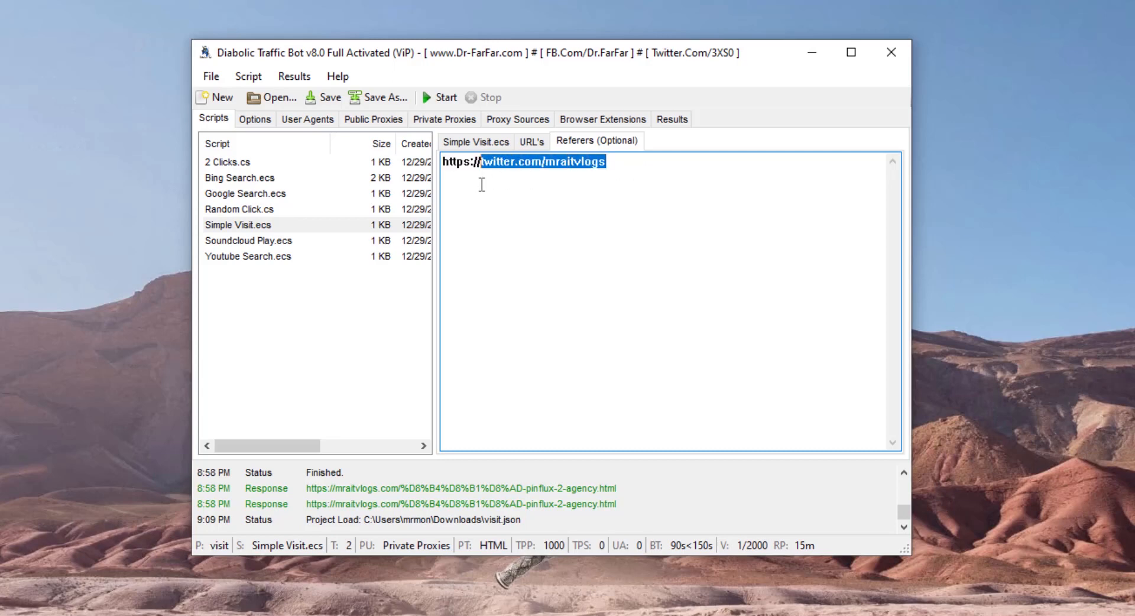
- Examine the thread count, minimum and maximum time per thread, run limit and the available proxy choices in the project options
{"action": "left_click", "coordinate": [258, 120]}
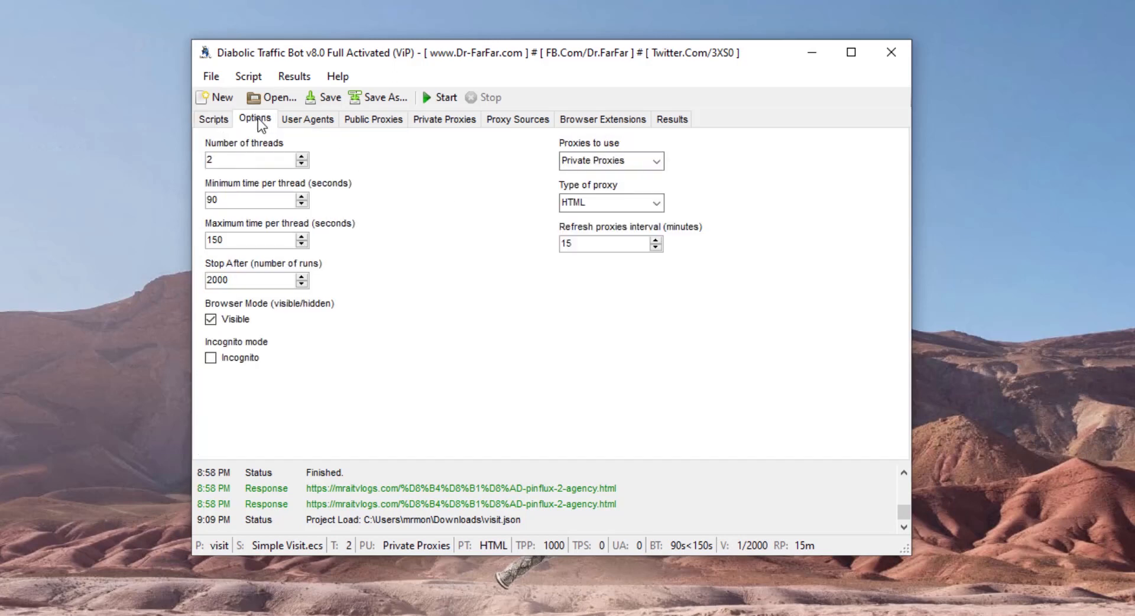
{"action": "left_click_drag", "start_coordinate": [253, 159], "coordinate": [205, 159]}
{"action": "left_click", "coordinate": [215, 158]}
{"action": "left_click_drag", "start_coordinate": [400, 55], "coordinate": [411, 26]}
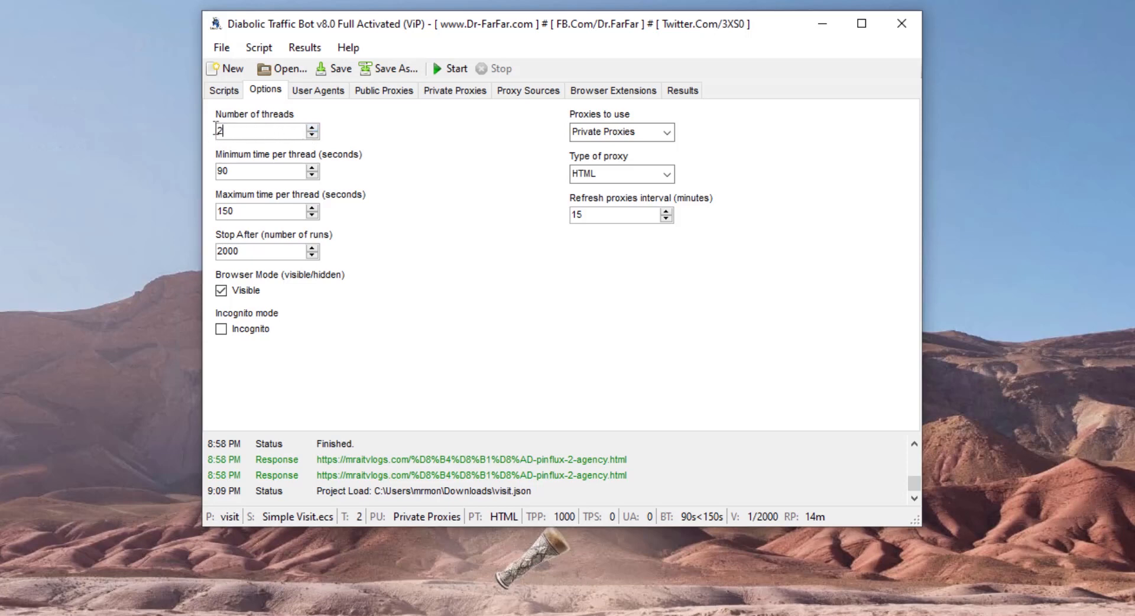
{"action": "left_click_drag", "start_coordinate": [394, 27], "coordinate": [380, 46]}
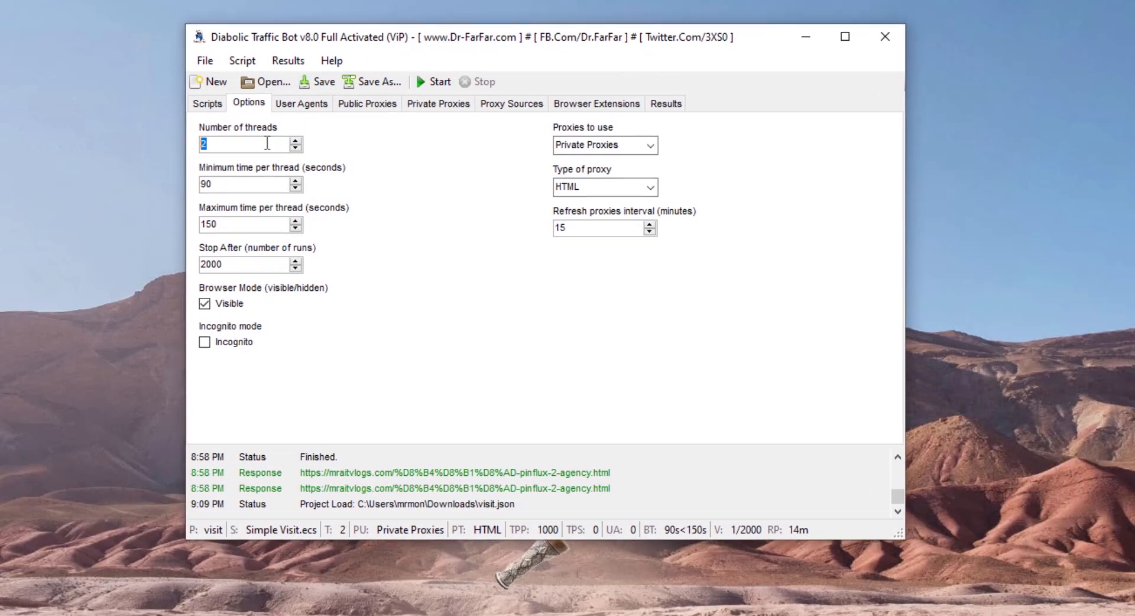
{"action": "left_click", "coordinate": [261, 143]}
{"action": "left_click_drag", "start_coordinate": [234, 183], "coordinate": [164, 188]}
{"action": "left_click_drag", "start_coordinate": [203, 224], "coordinate": [242, 181]}
{"action": "left_click", "coordinate": [239, 182]}
{"action": "left_click_drag", "start_coordinate": [260, 264], "coordinate": [163, 266]}
{"action": "left_click", "coordinate": [652, 144]}
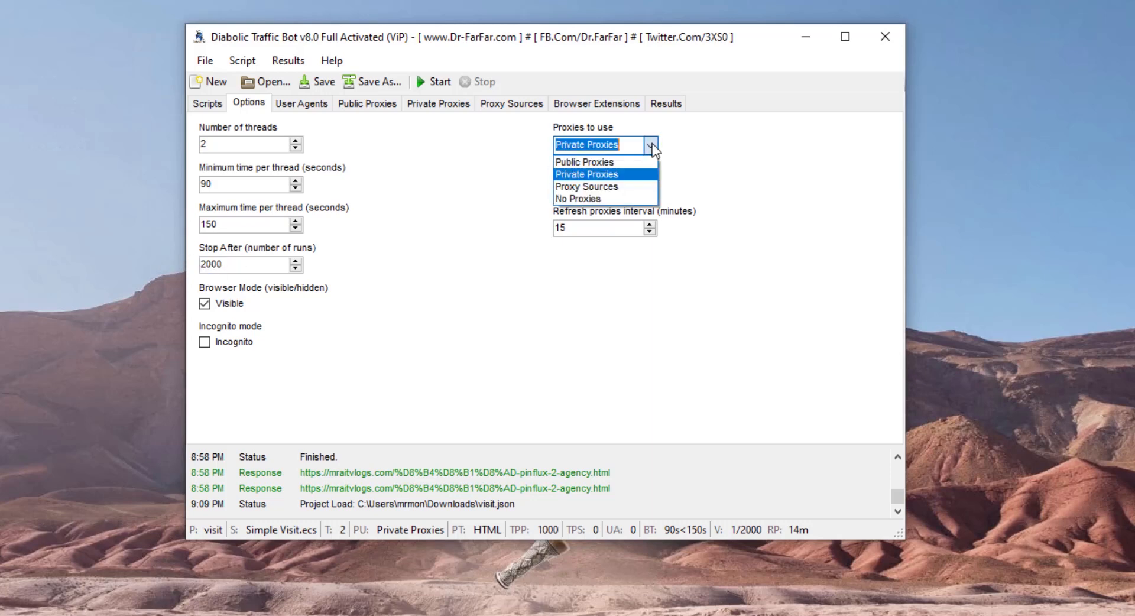
{"action": "left_click", "coordinate": [651, 144]}
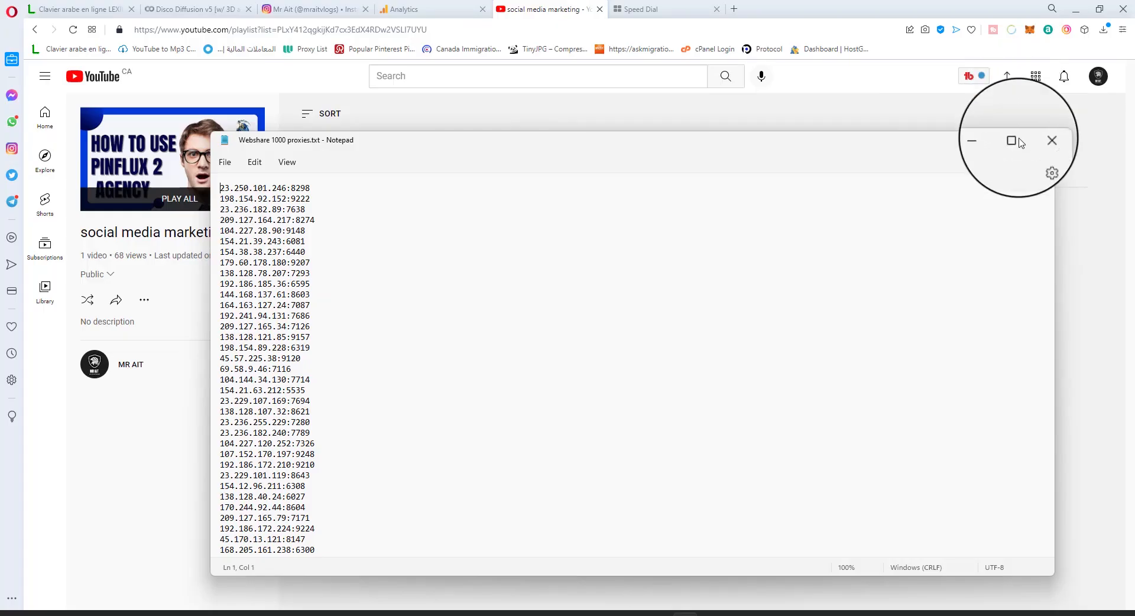
- Look over the proxy list in Webshare 1000 proxies.txt in Notepad and return to the mini pc remote desktop
{"action": "left_click", "coordinate": [1008, 140]}
{"action": "left_click_drag", "start_coordinate": [6, 153], "coordinate": [160, 367]}
{"action": "mouse_move", "coordinate": [531, 614]}
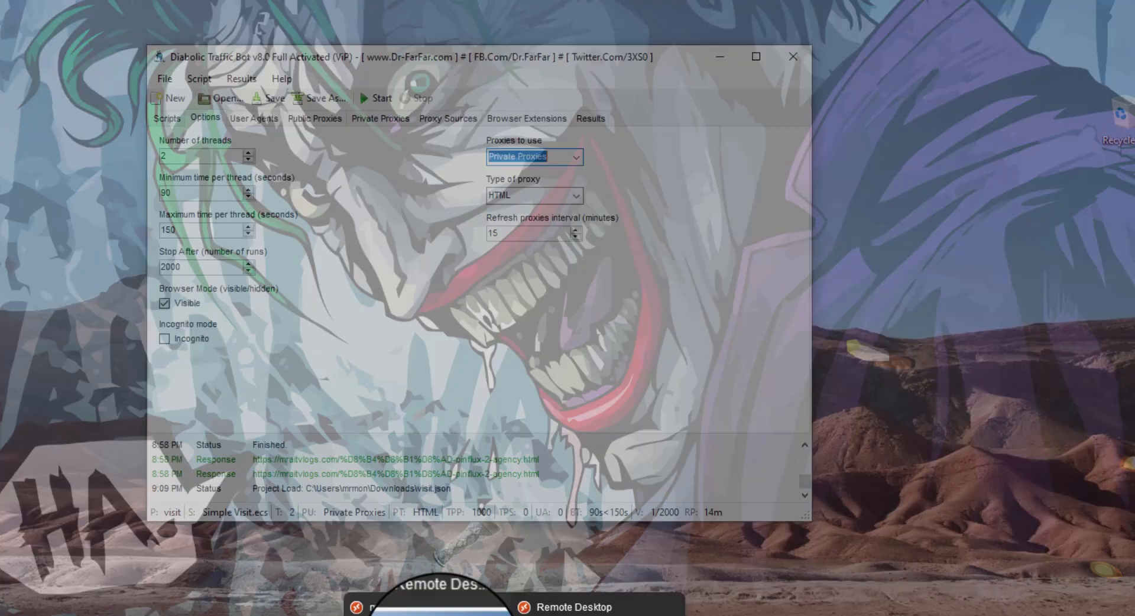
{"action": "left_click", "coordinate": [450, 613]}
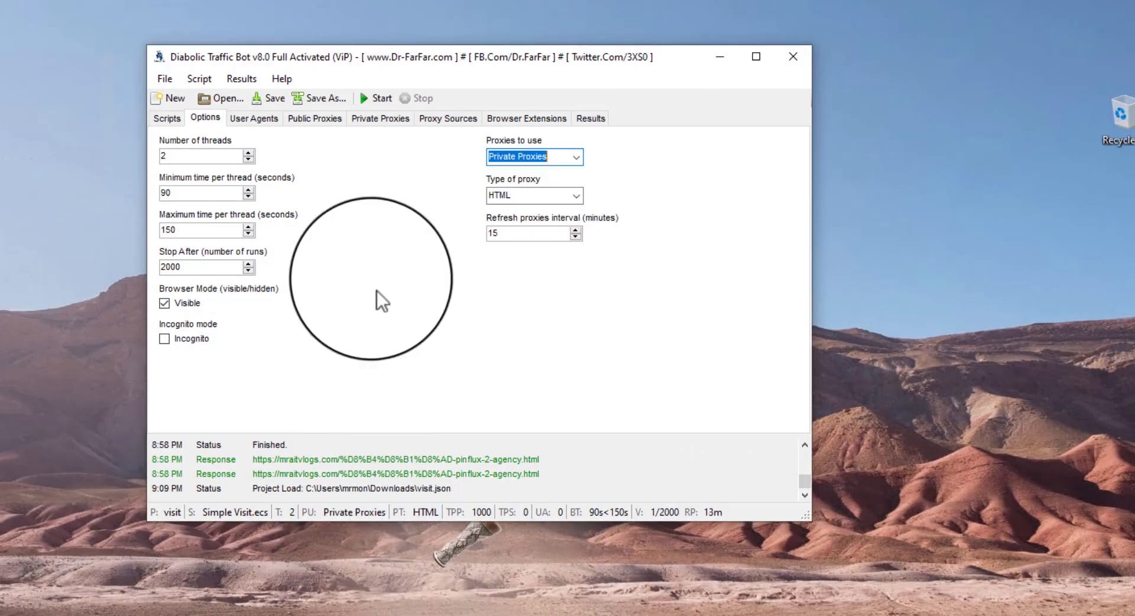
- Try No Proxies as the proxies to use and set the option back to Private Proxies
{"action": "double_click", "coordinate": [188, 267]}
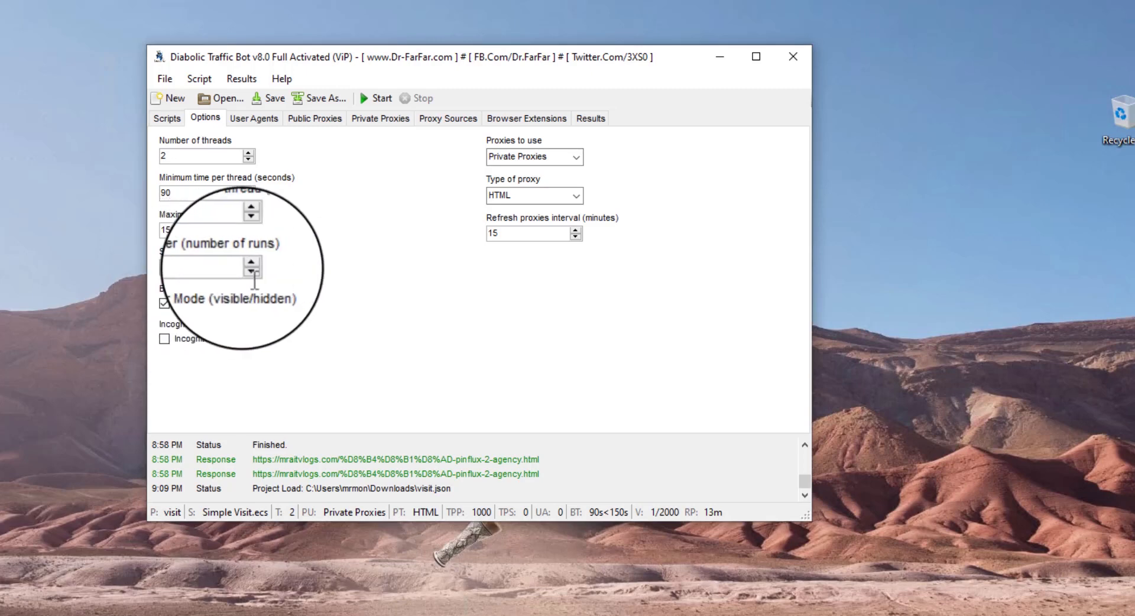
{"action": "left_click", "coordinate": [577, 159]}
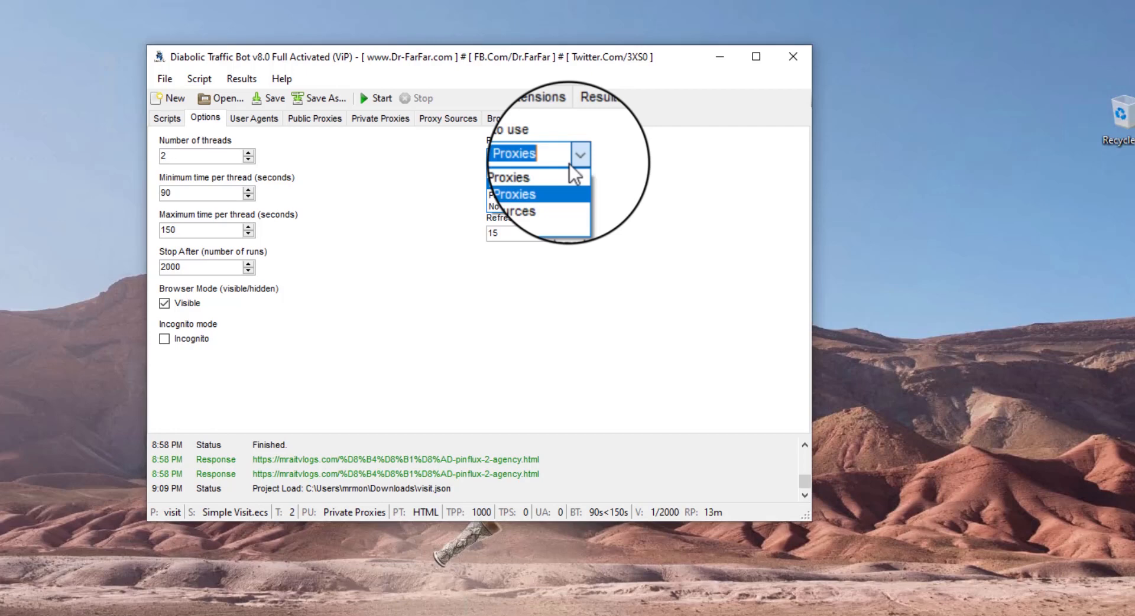
{"action": "left_click", "coordinate": [569, 164]}
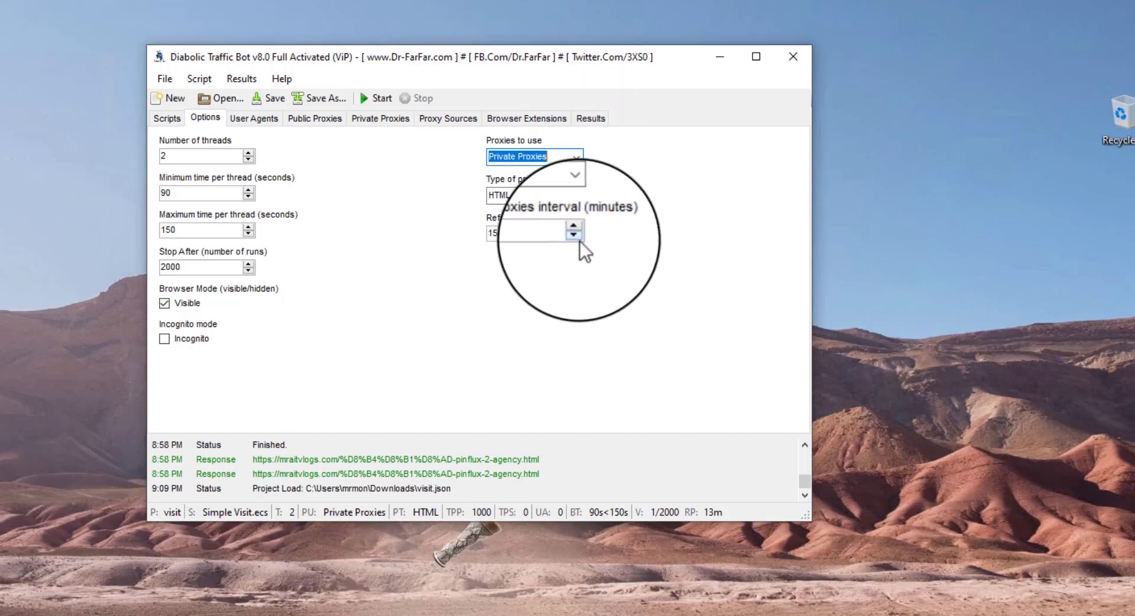
{"action": "left_click", "coordinate": [575, 157]}
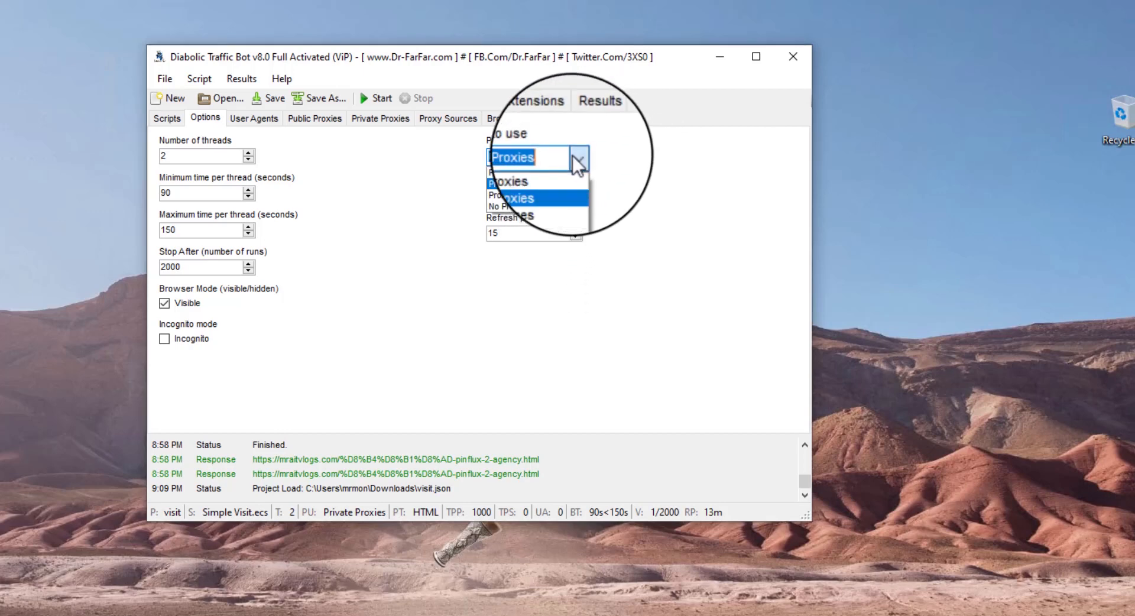
{"action": "left_click", "coordinate": [544, 181]}
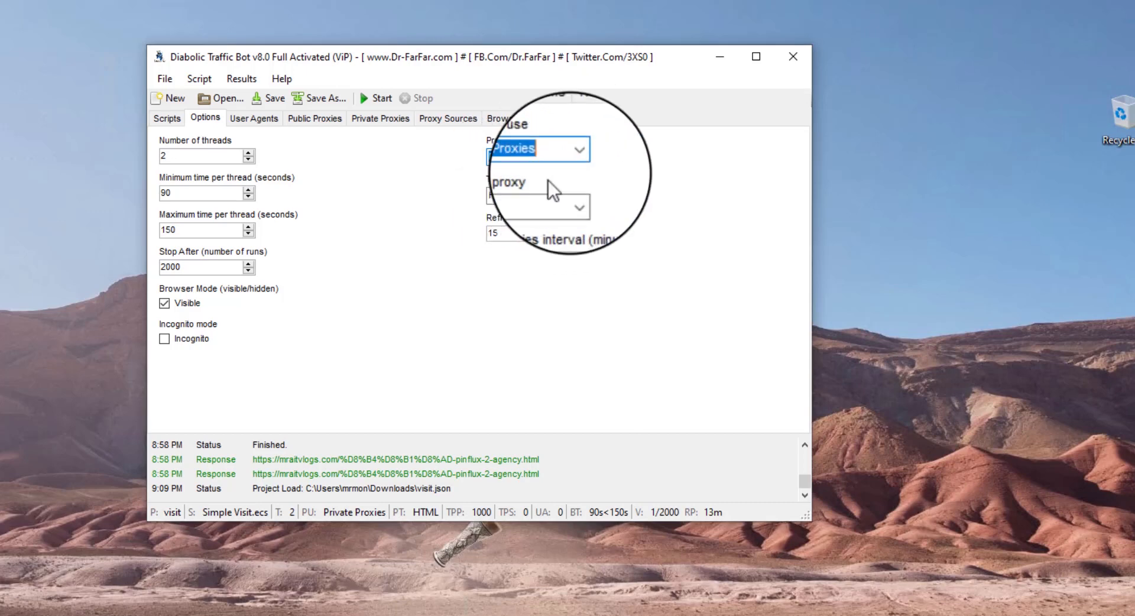
{"action": "left_click", "coordinate": [580, 156]}
{"action": "left_click", "coordinate": [527, 202]}
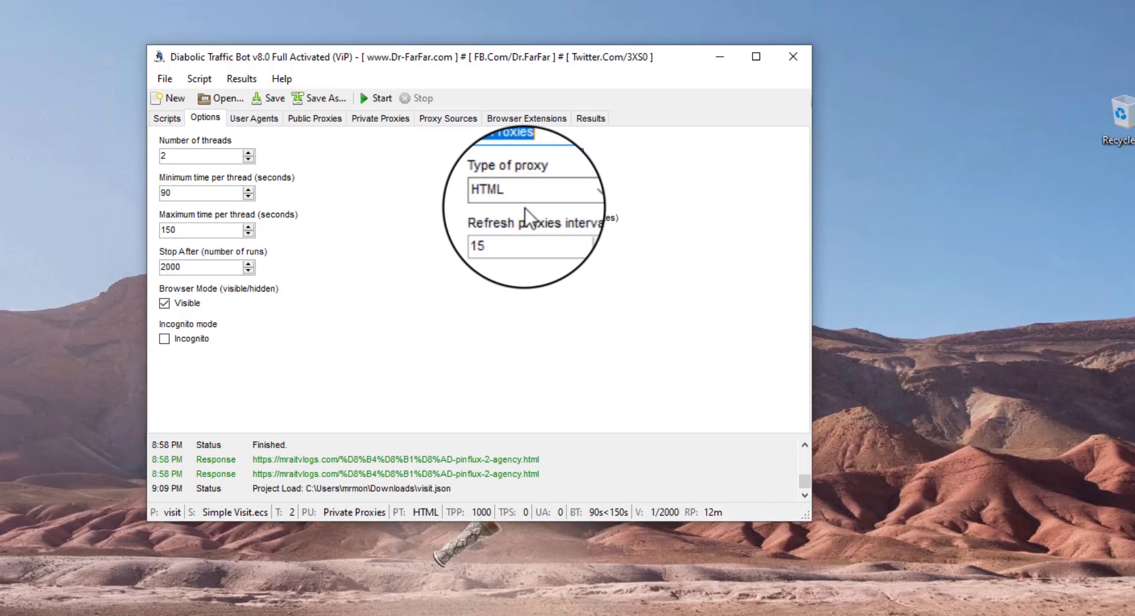
{"action": "left_click", "coordinate": [583, 156]}
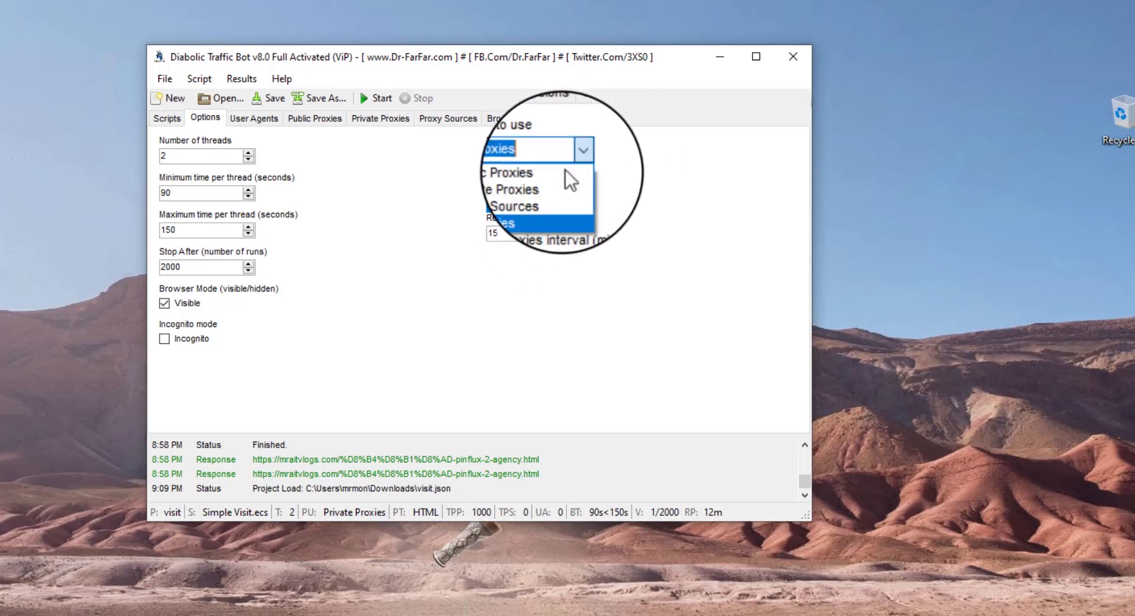
{"action": "left_click", "coordinate": [535, 184]}
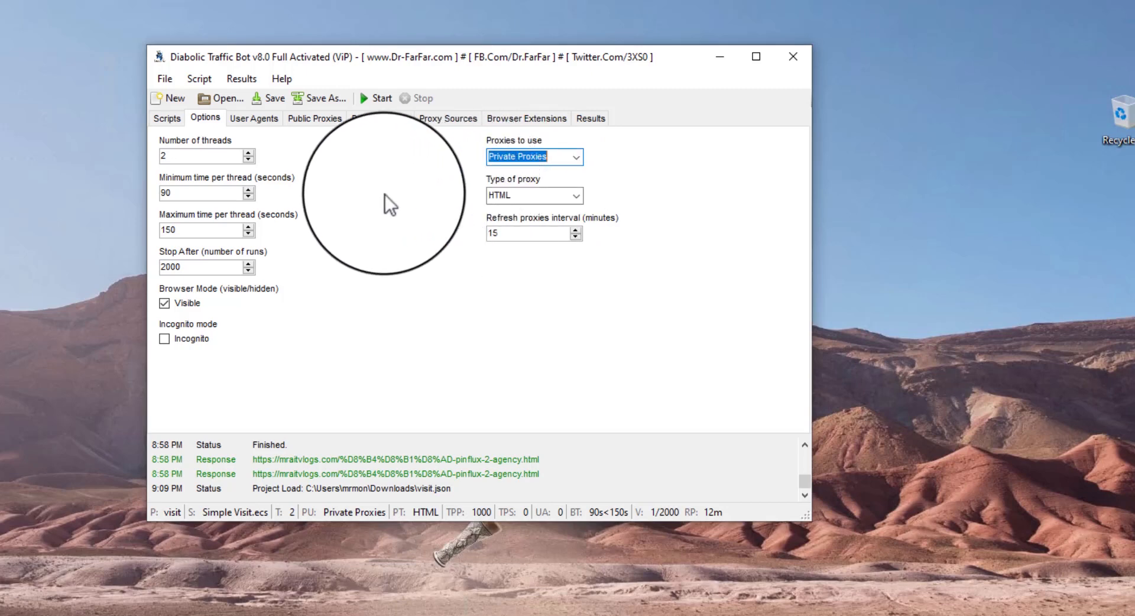
- Delete all entries from the private proxies list
{"action": "left_click", "coordinate": [367, 114]}
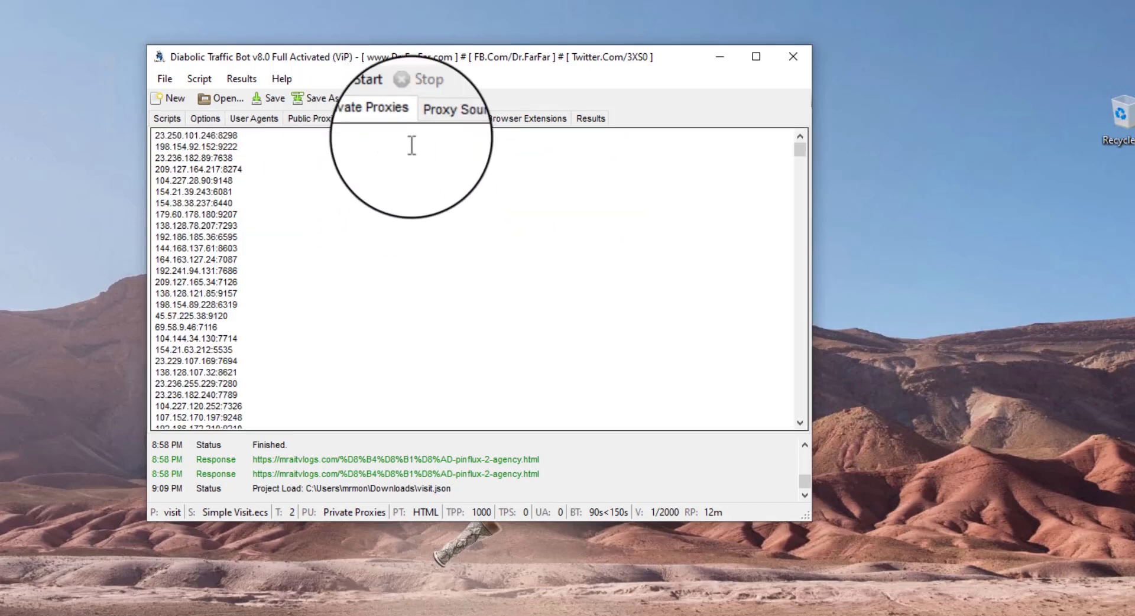
{"action": "left_click", "coordinate": [353, 169]}
{"action": "key", "text": "ctrl+a"}
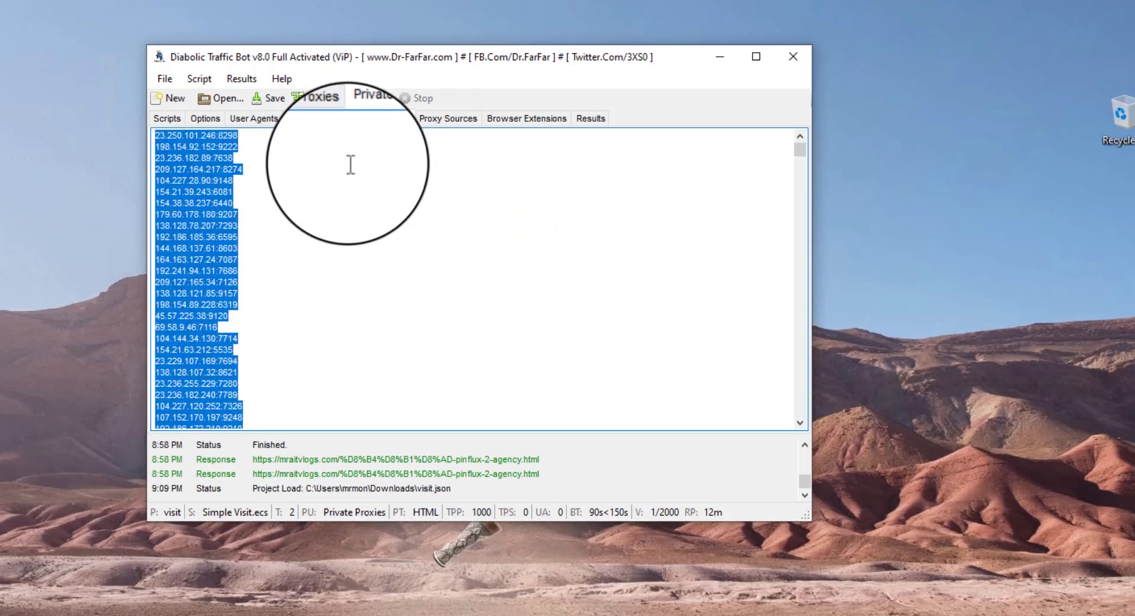
{"action": "key", "text": "Delete"}
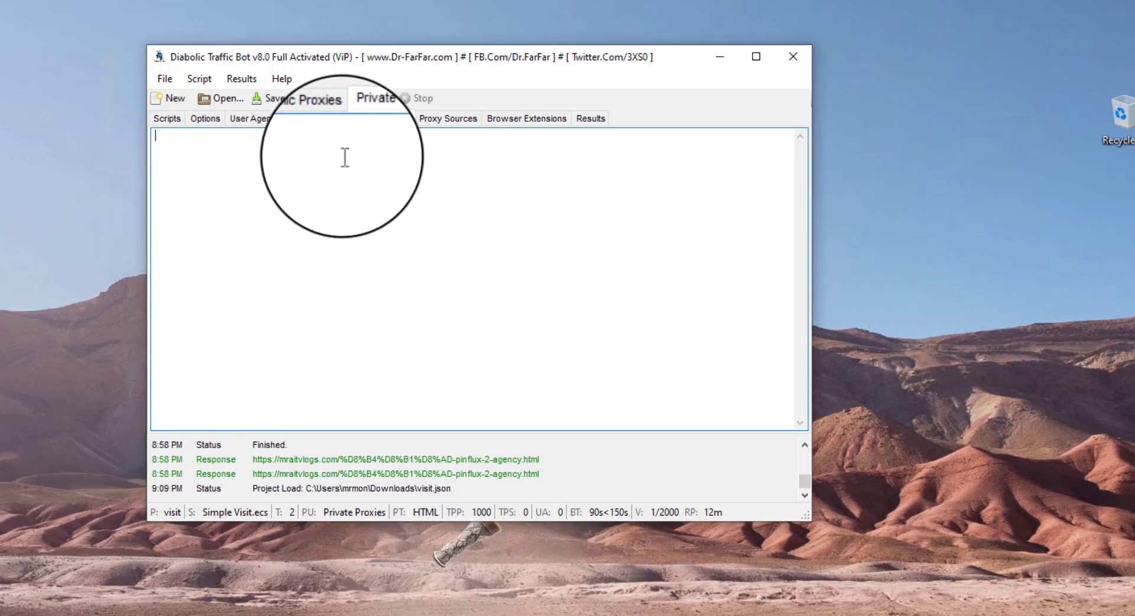
- Paste the copied proxy list into the private proxies and keep Private Proxies as the proxies to use
{"action": "key", "text": "ctrl+v"}
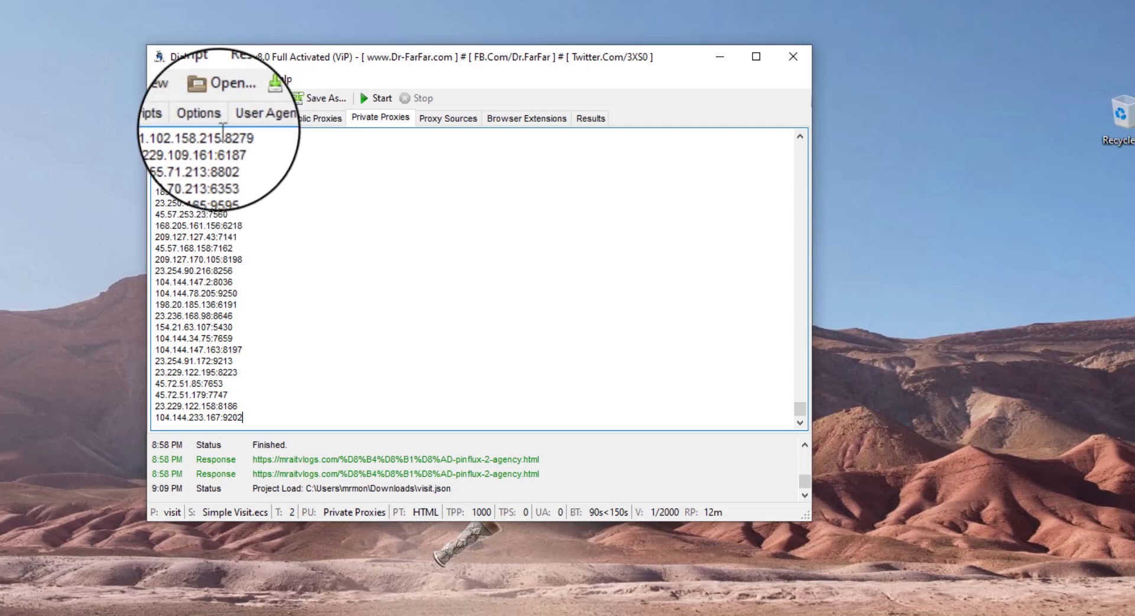
{"action": "left_click", "coordinate": [205, 117]}
{"action": "left_click", "coordinate": [577, 156]}
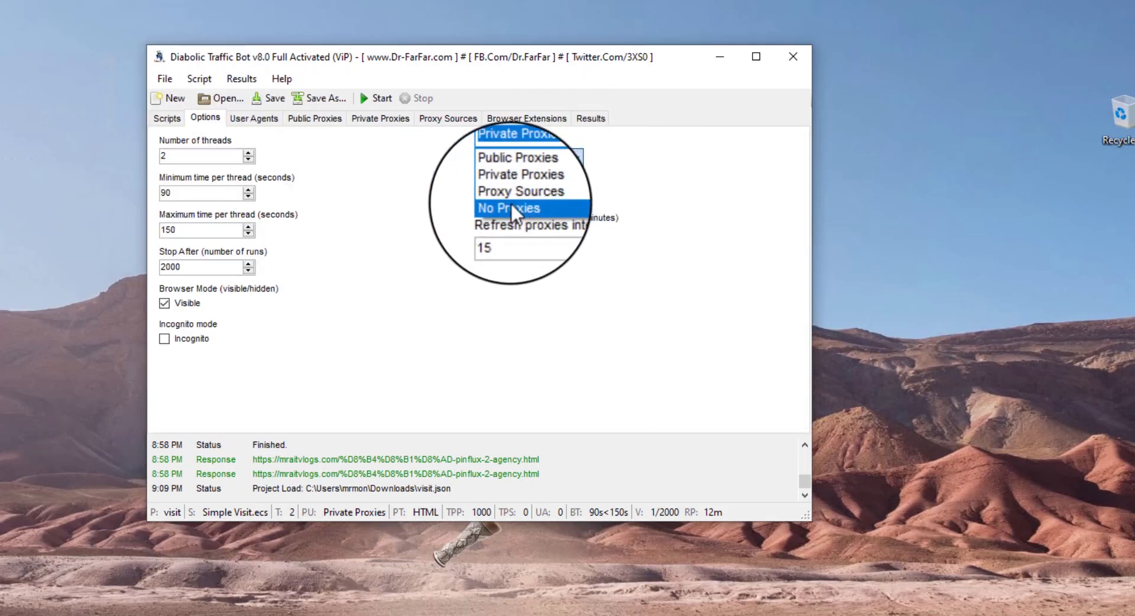
{"action": "left_click", "coordinate": [526, 186]}
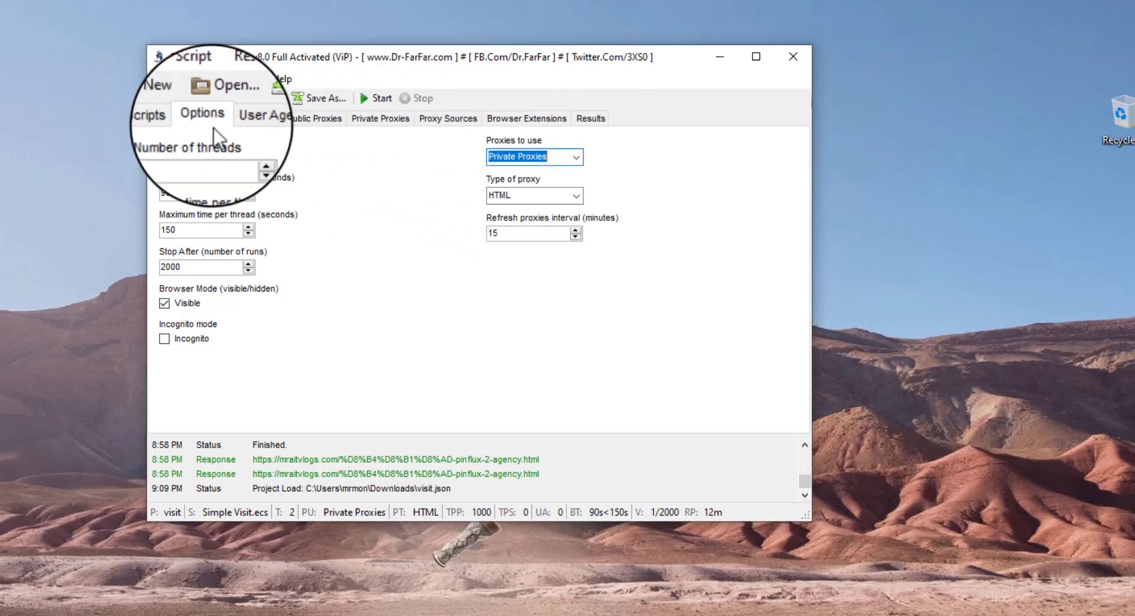
- Check the target URL and the optional referer set for the Simple Visit.ecs script
{"action": "left_click", "coordinate": [168, 117]}
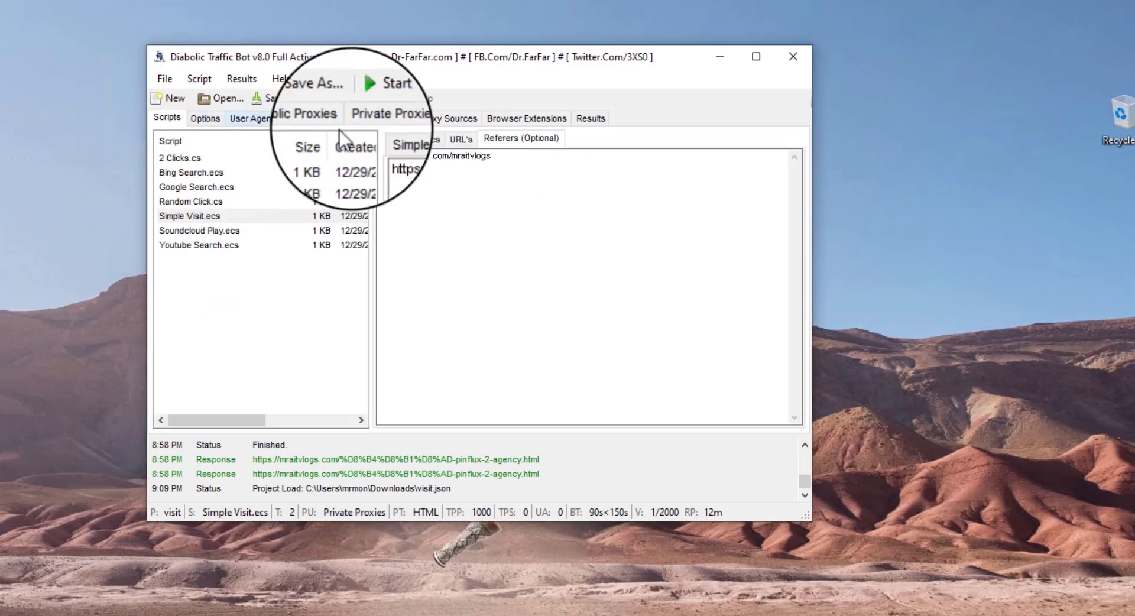
{"action": "left_click", "coordinate": [450, 142]}
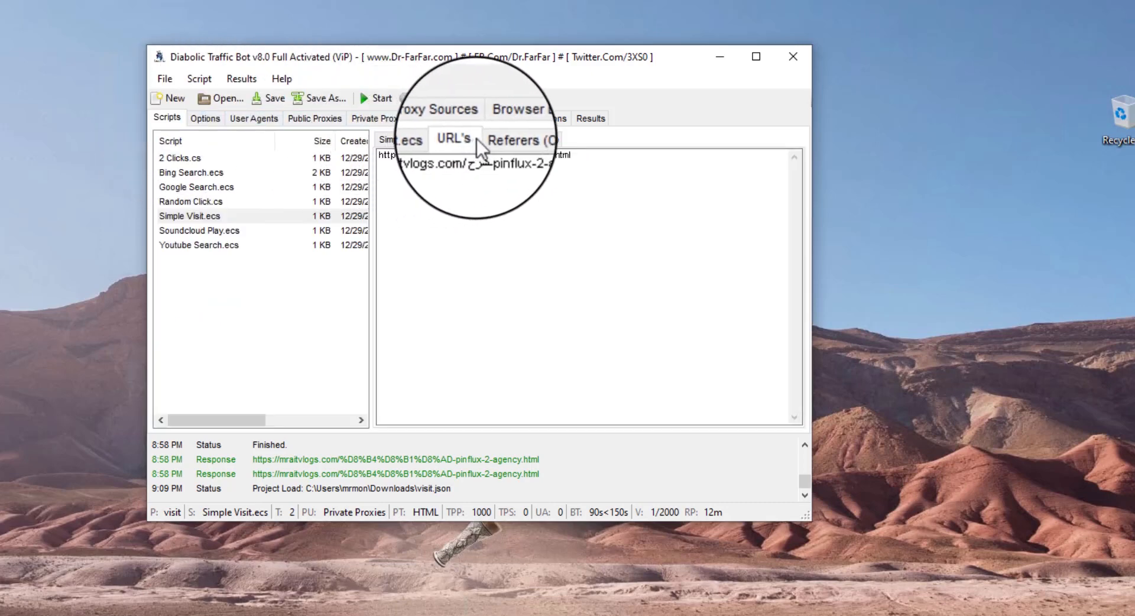
{"action": "left_click", "coordinate": [524, 143]}
- Keep HTML as the proxy type and set the refresh proxies interval to 5 minutes in the project options
{"action": "left_click", "coordinate": [207, 119]}
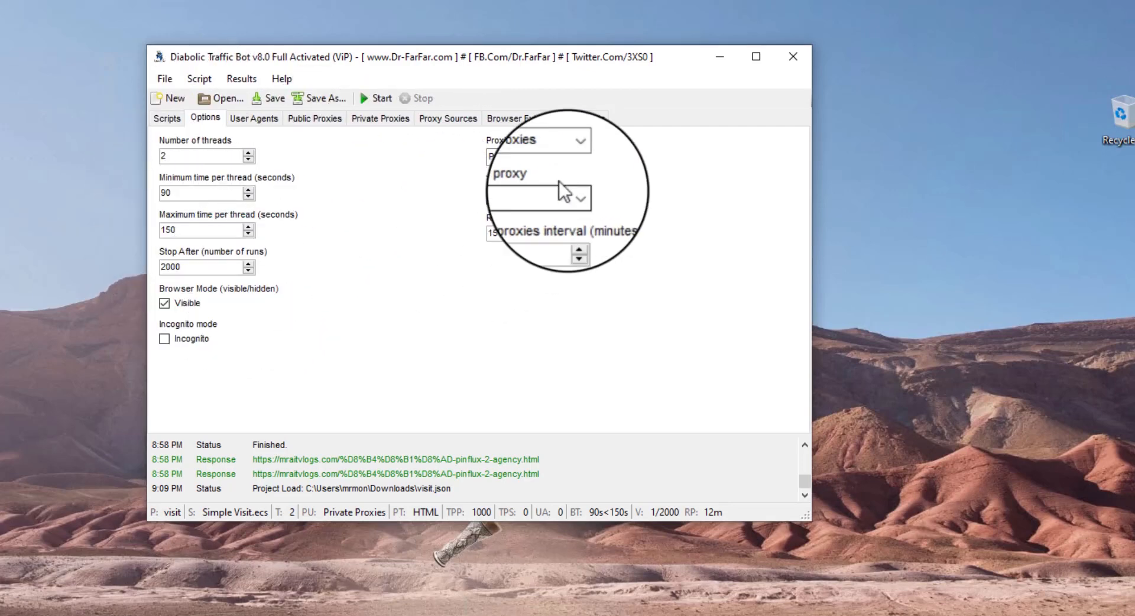
{"action": "left_click", "coordinate": [571, 194]}
{"action": "left_click", "coordinate": [614, 195]}
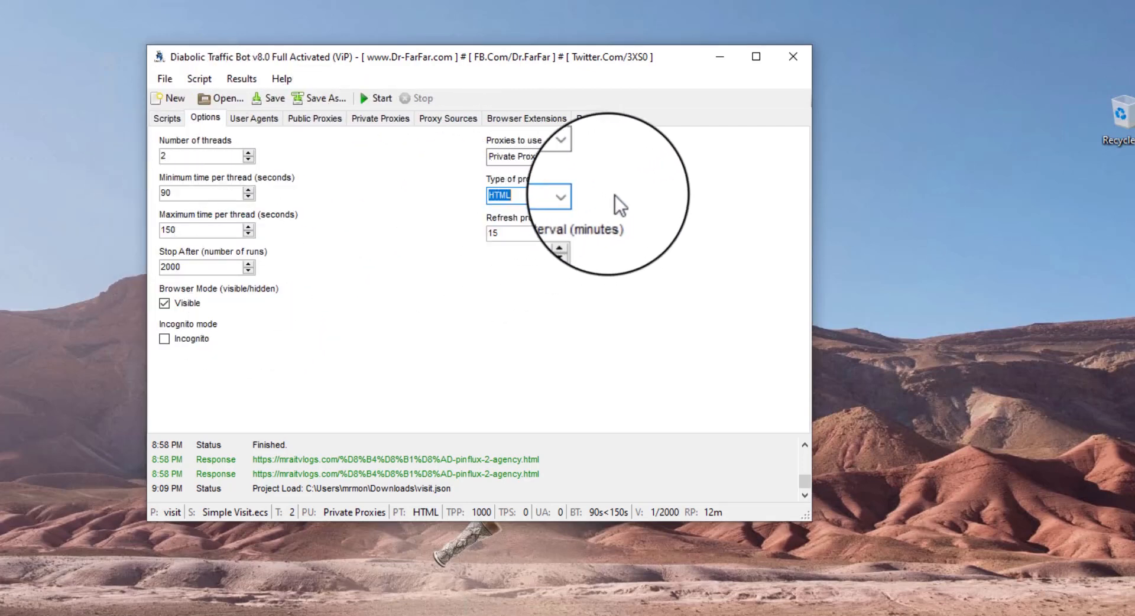
{"action": "left_click", "coordinate": [578, 195]}
{"action": "left_click", "coordinate": [578, 195]}
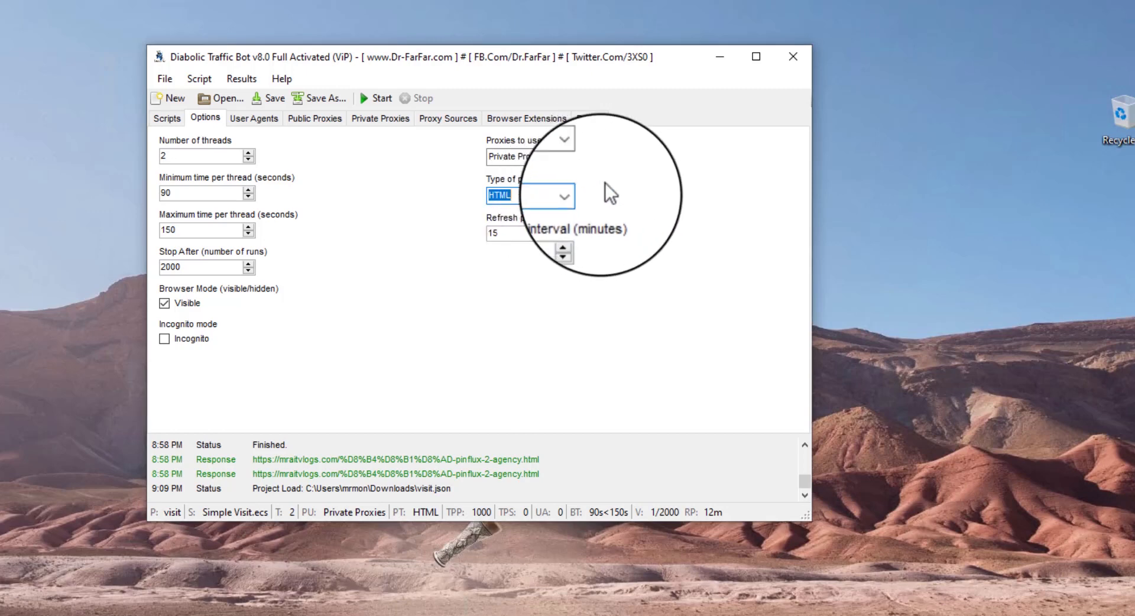
{"action": "double_click", "coordinate": [491, 234]}
{"action": "type", "text": "5"}
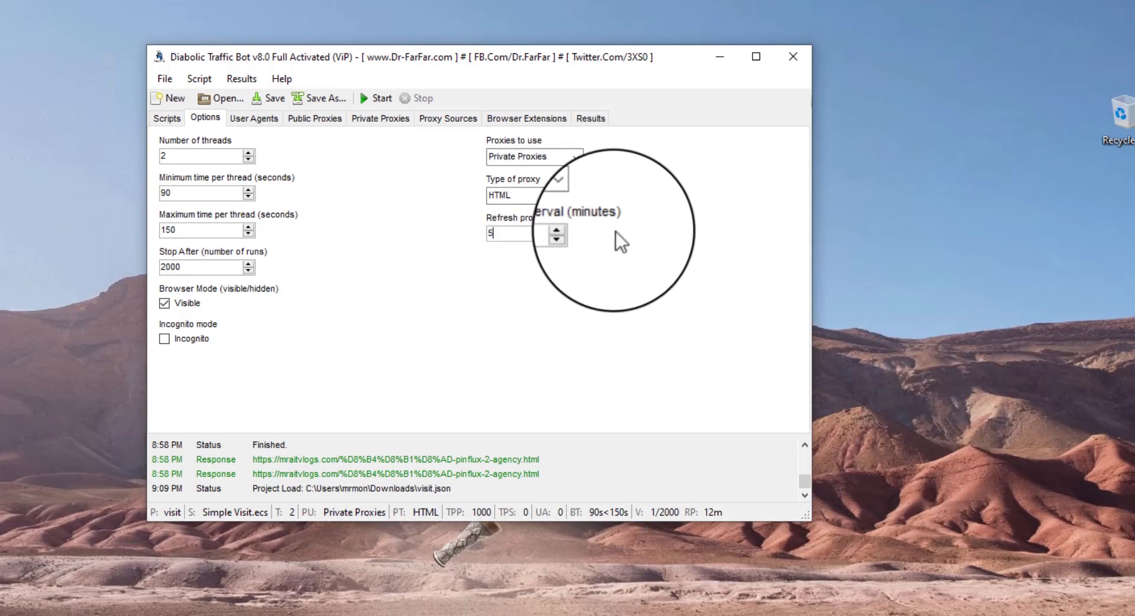
- Try toggling the Alexa Traffic Rank, Adblock For Youtube and uBlock Origin browser extensions, keeping only Alexa Traffic Rank enabled
{"action": "left_click", "coordinate": [556, 119]}
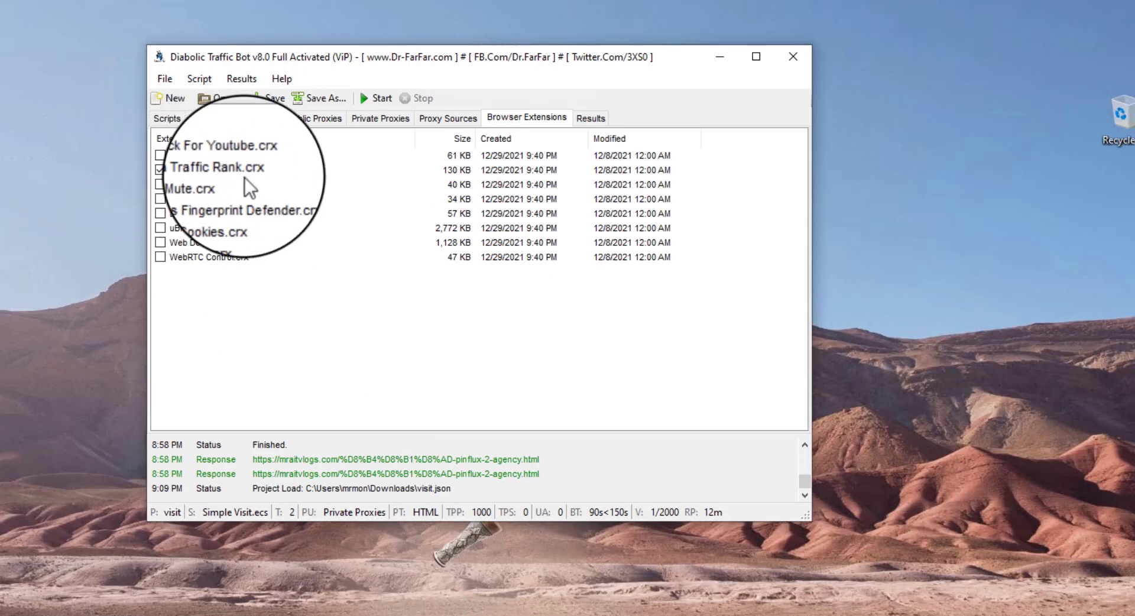
{"action": "left_click", "coordinate": [160, 170]}
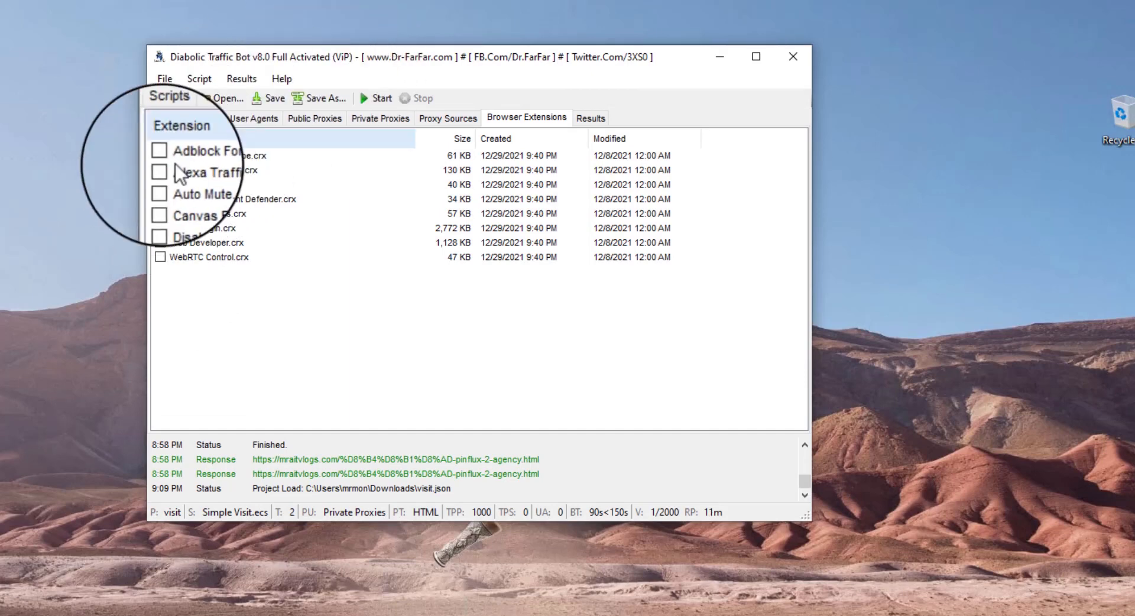
{"action": "left_click", "coordinate": [159, 170]}
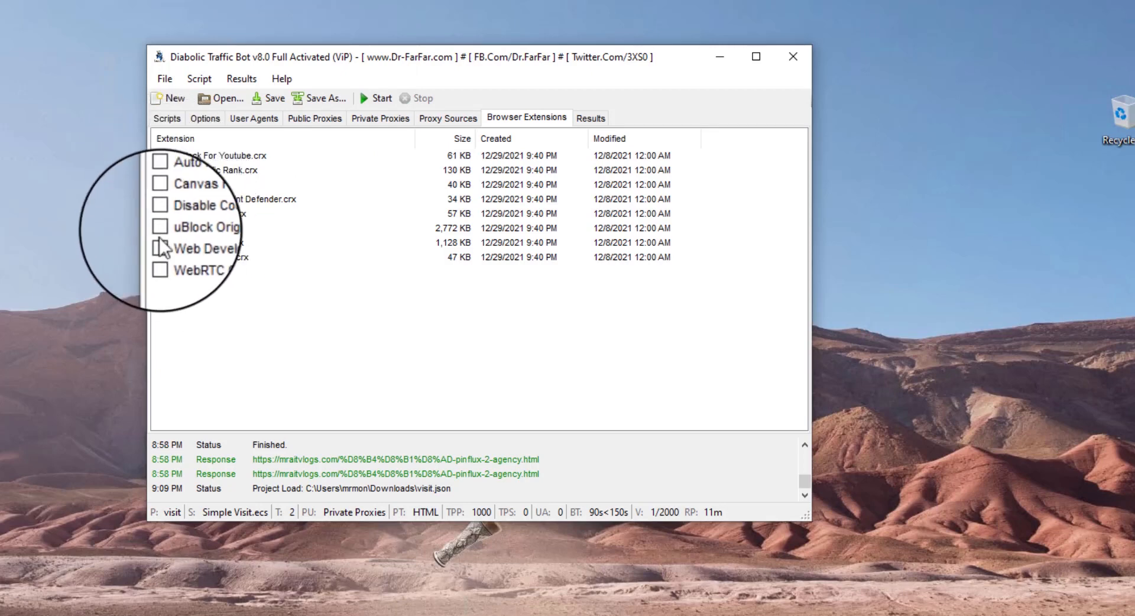
{"action": "left_click", "coordinate": [160, 156]}
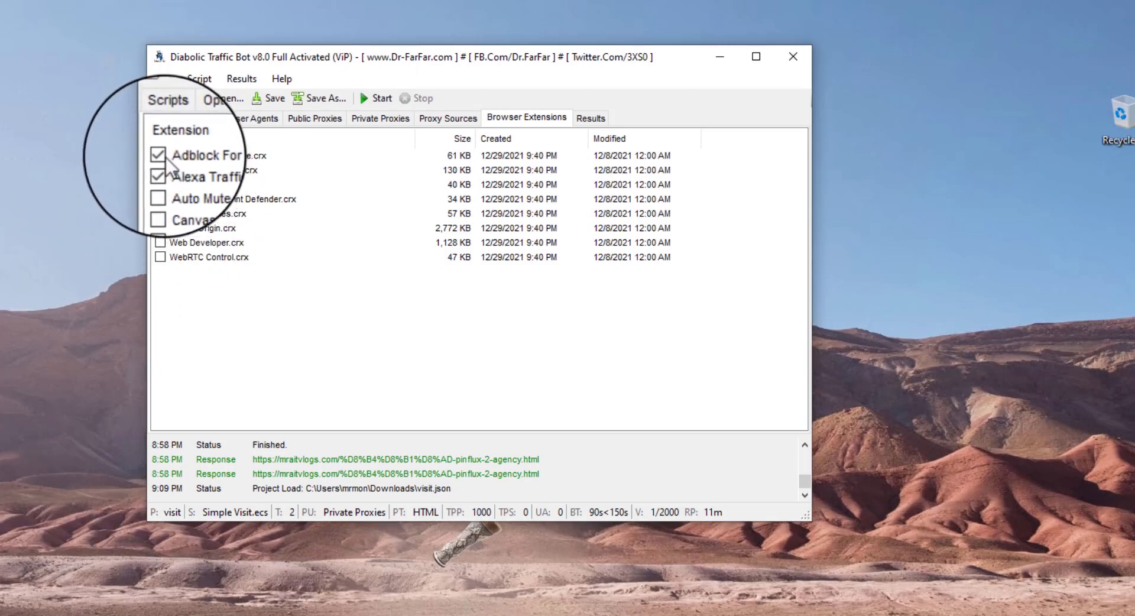
{"action": "left_click", "coordinate": [160, 156]}
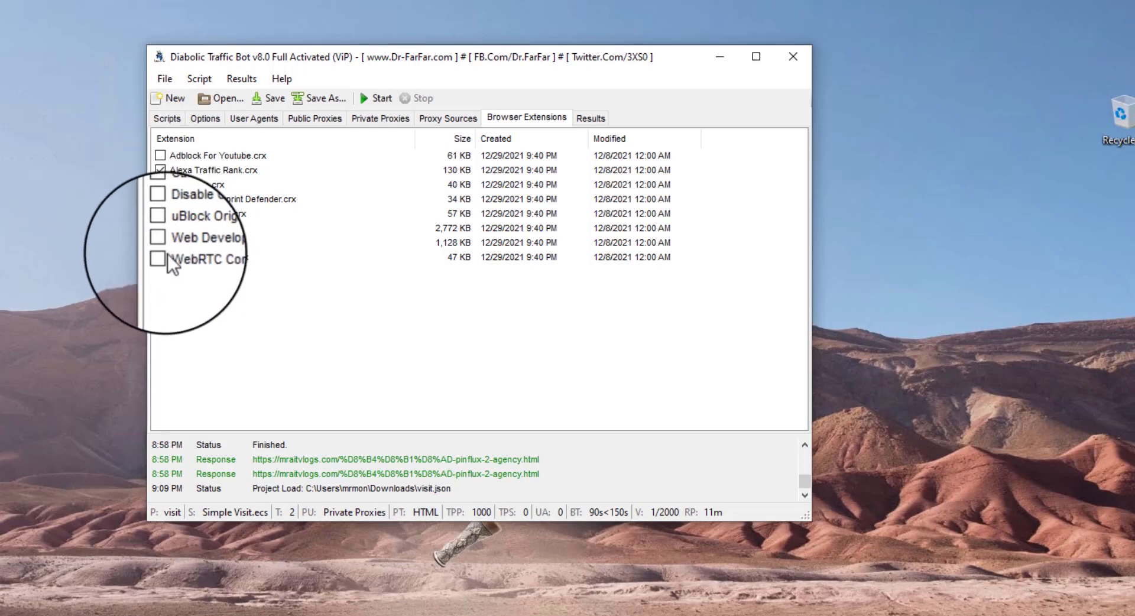
{"action": "left_click", "coordinate": [160, 227]}
{"action": "left_click", "coordinate": [160, 228]}
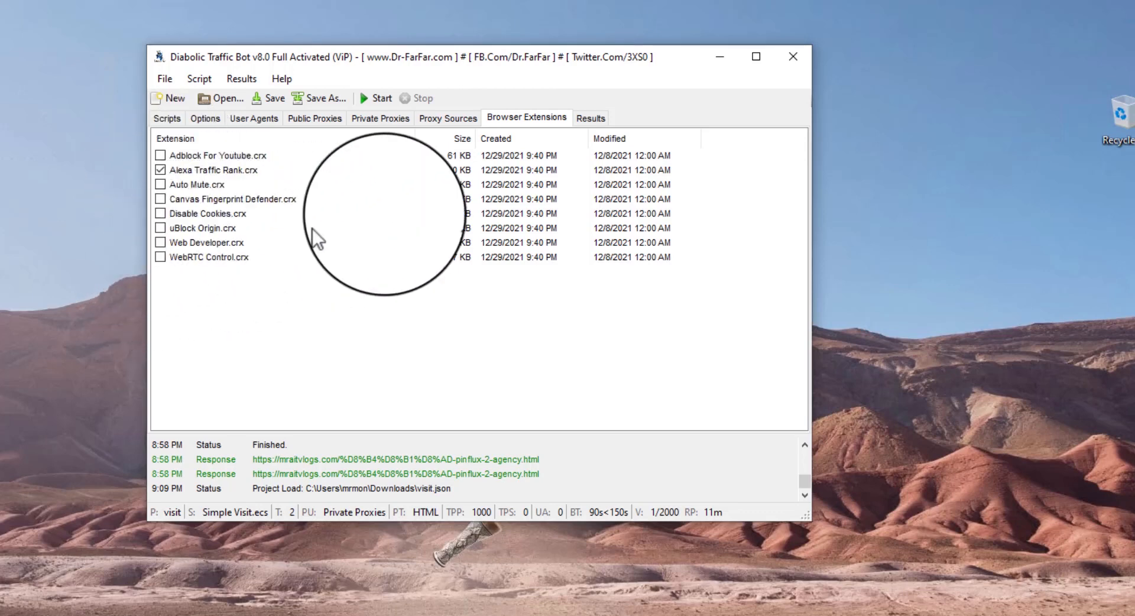
- Review the user agents, public proxies, proxy sources, browser extensions and results sections, and return to the project options
{"action": "left_click", "coordinate": [265, 119]}
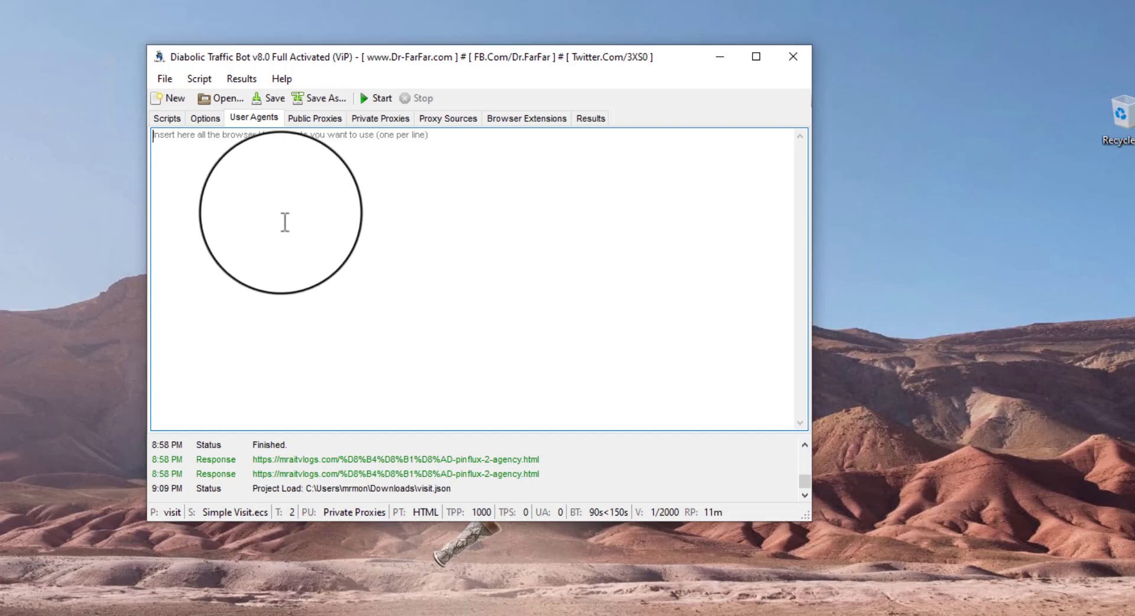
{"action": "left_click", "coordinate": [204, 118]}
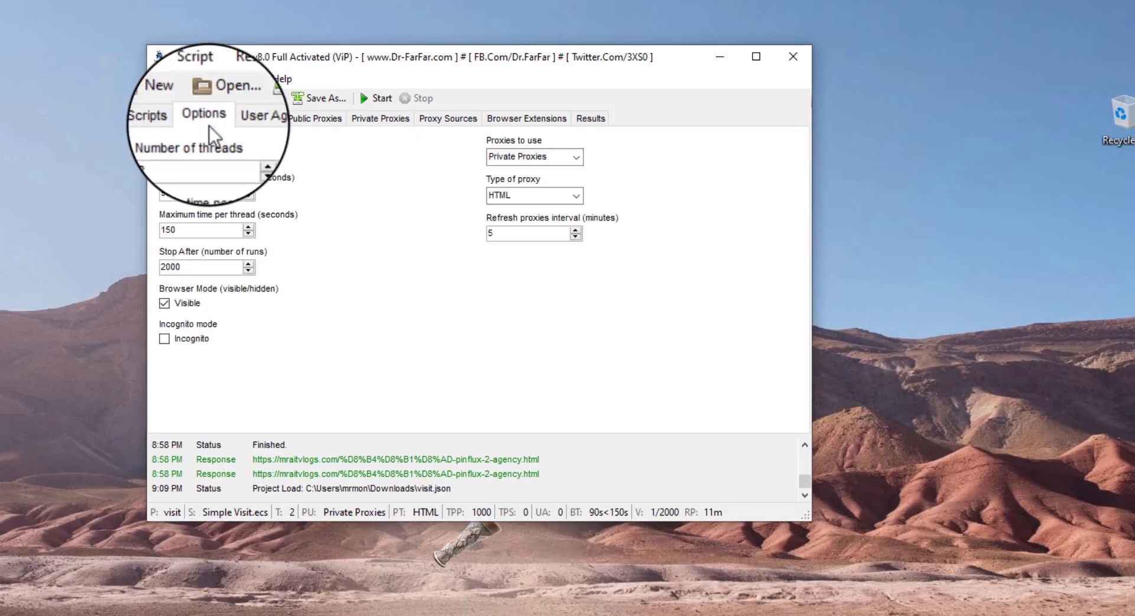
{"action": "left_click", "coordinate": [258, 122]}
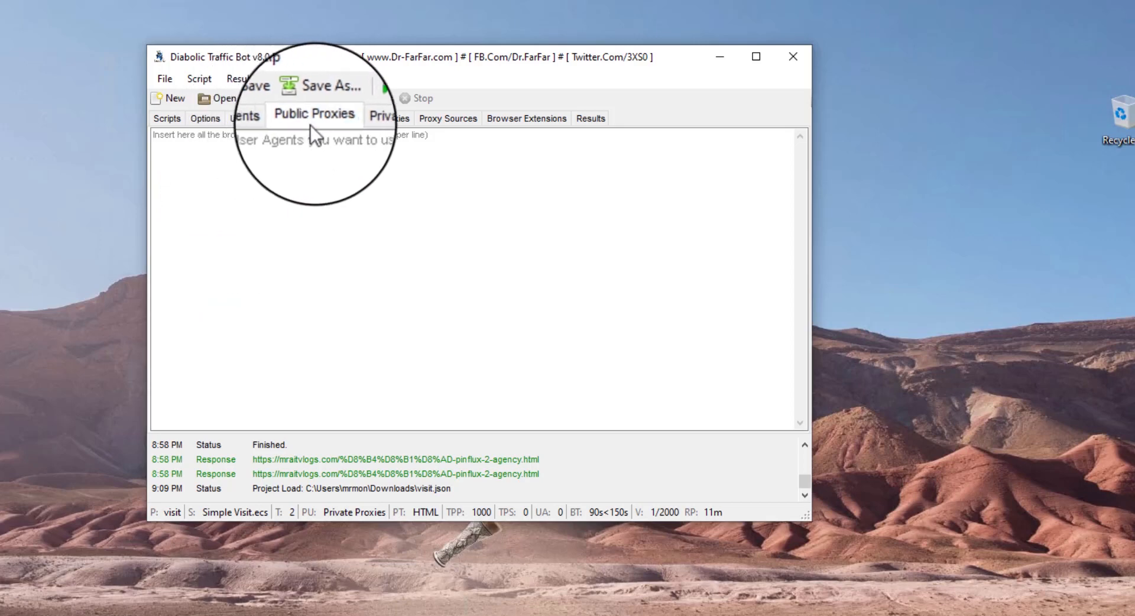
{"action": "left_click", "coordinate": [310, 125]}
{"action": "left_click", "coordinate": [449, 122]}
{"action": "left_click", "coordinate": [510, 123]}
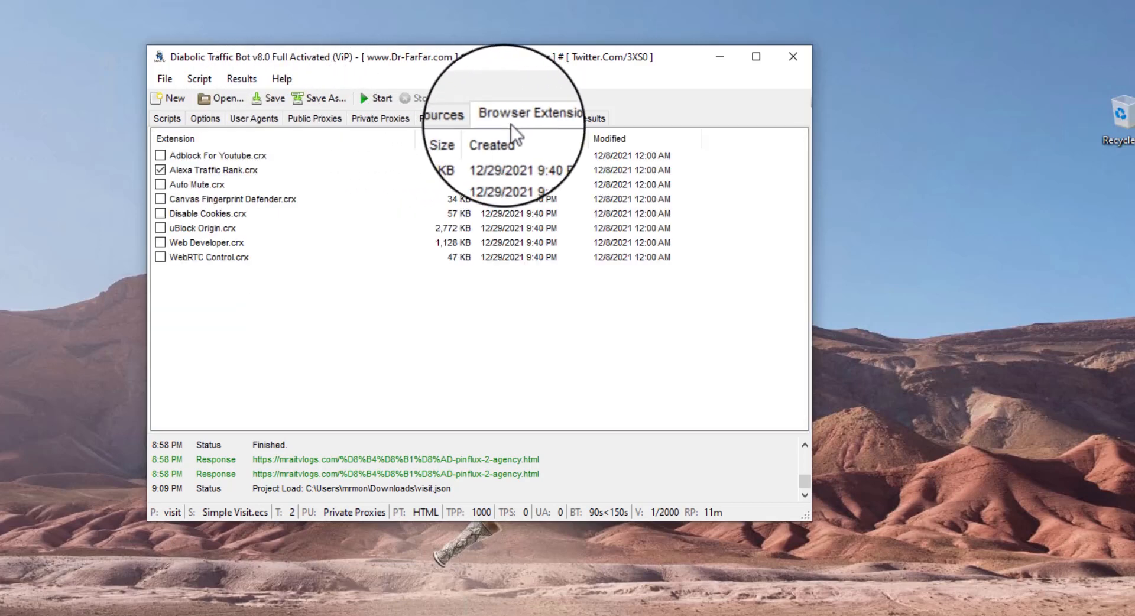
{"action": "left_click", "coordinate": [589, 119]}
{"action": "left_click", "coordinate": [548, 120]}
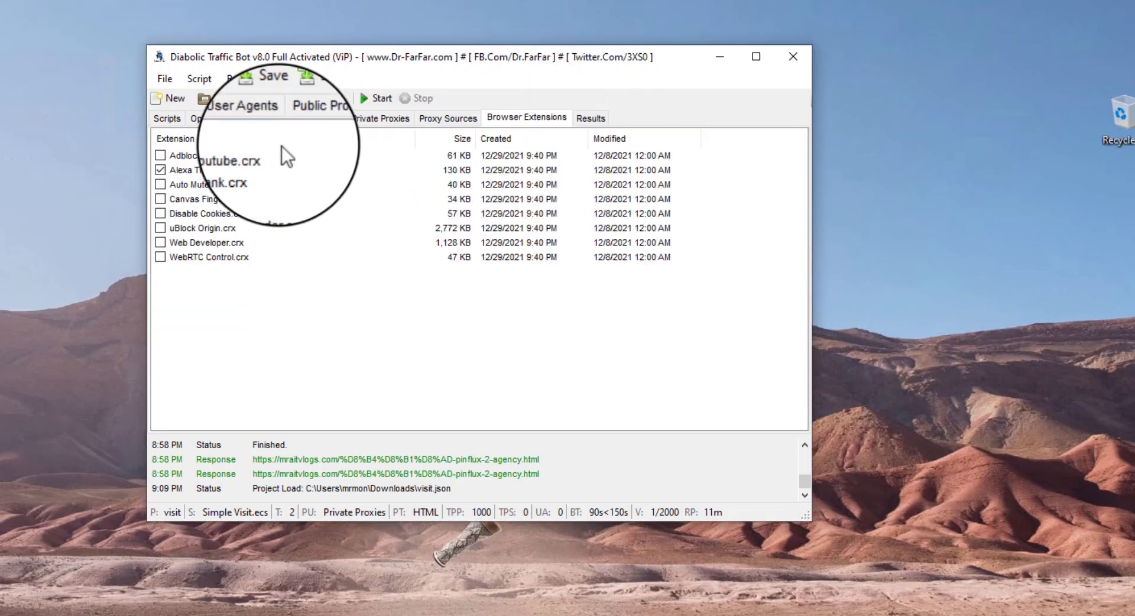
{"action": "left_click", "coordinate": [202, 118]}
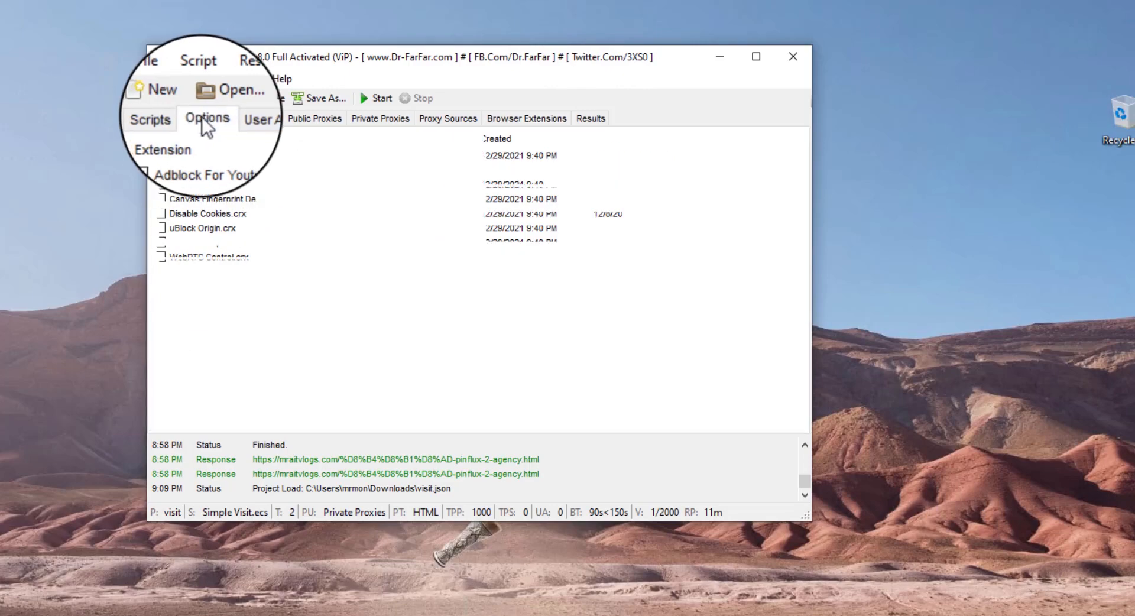
- Start the traffic run and move the bot window aside, clear of the browser windows that open
{"action": "left_click", "coordinate": [372, 97]}
{"action": "left_click_drag", "start_coordinate": [403, 52], "coordinate": [561, 7]}
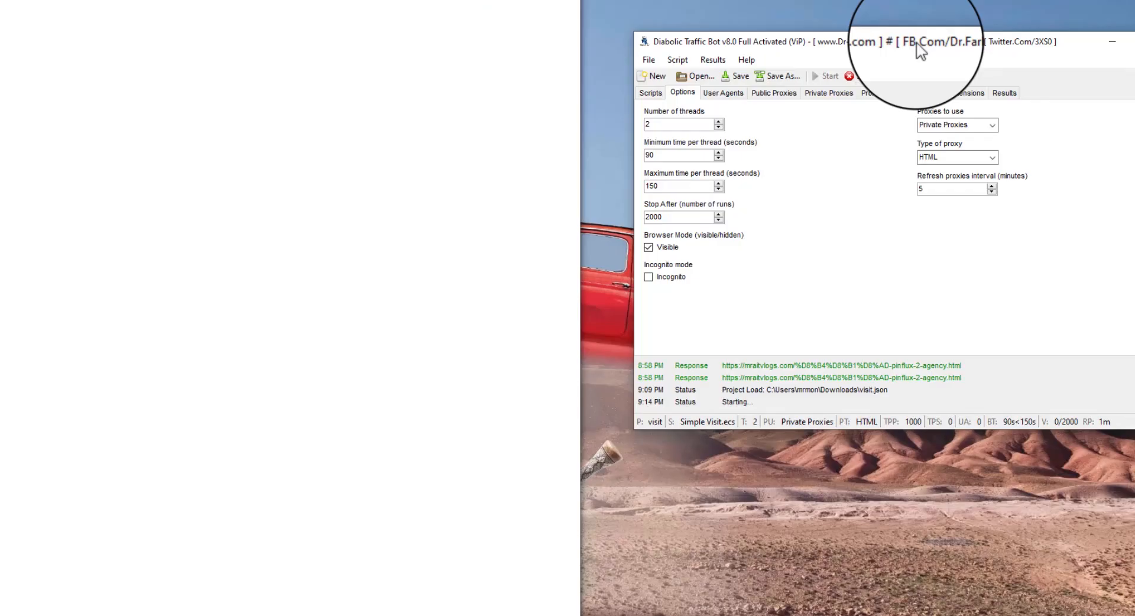
{"action": "left_click_drag", "start_coordinate": [917, 42], "coordinate": [963, 45]}
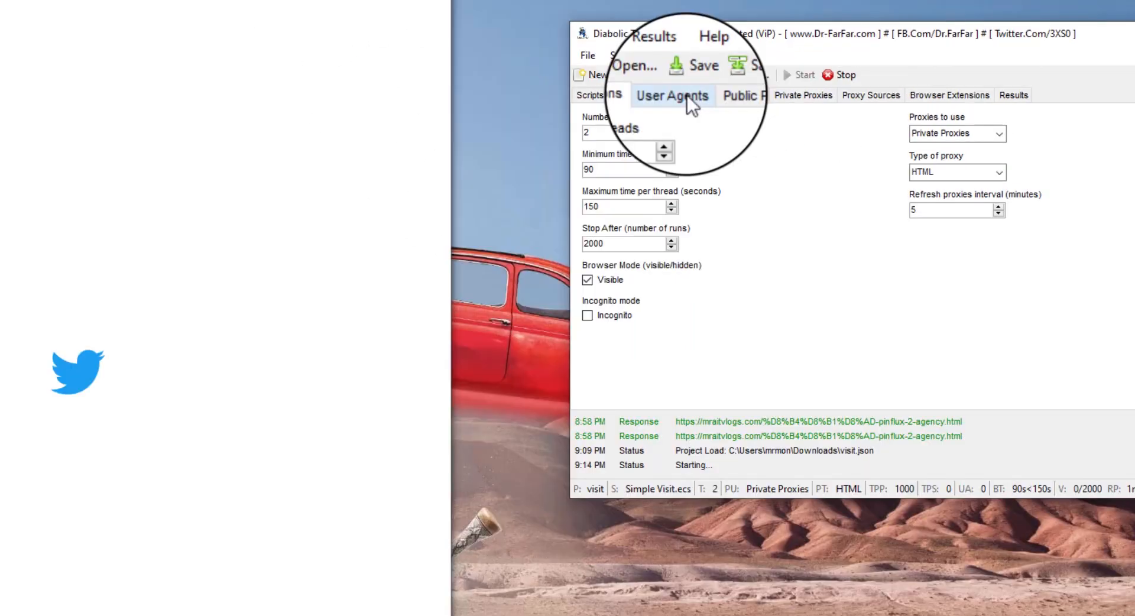
- Compare the two automated browser windows with the script's referer and URL and with the thread time options
{"action": "left_click", "coordinate": [769, 95]}
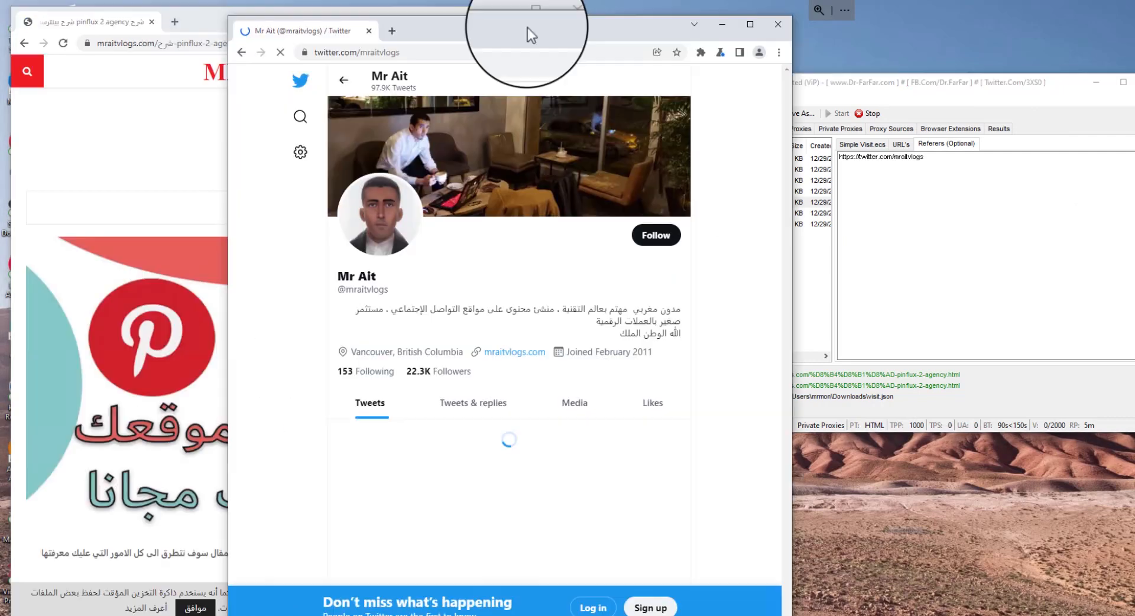
{"action": "left_click", "coordinate": [188, 111]}
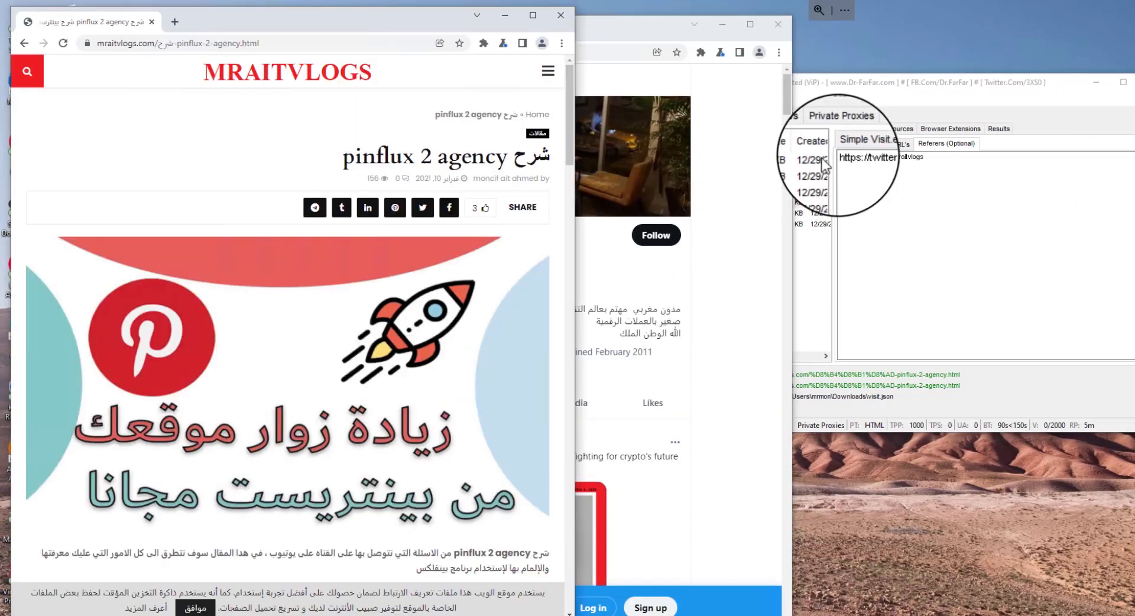
{"action": "left_click", "coordinate": [901, 144]}
{"action": "scroll", "coordinate": [362, 232], "scroll_direction": "down", "scroll_amount": 20}
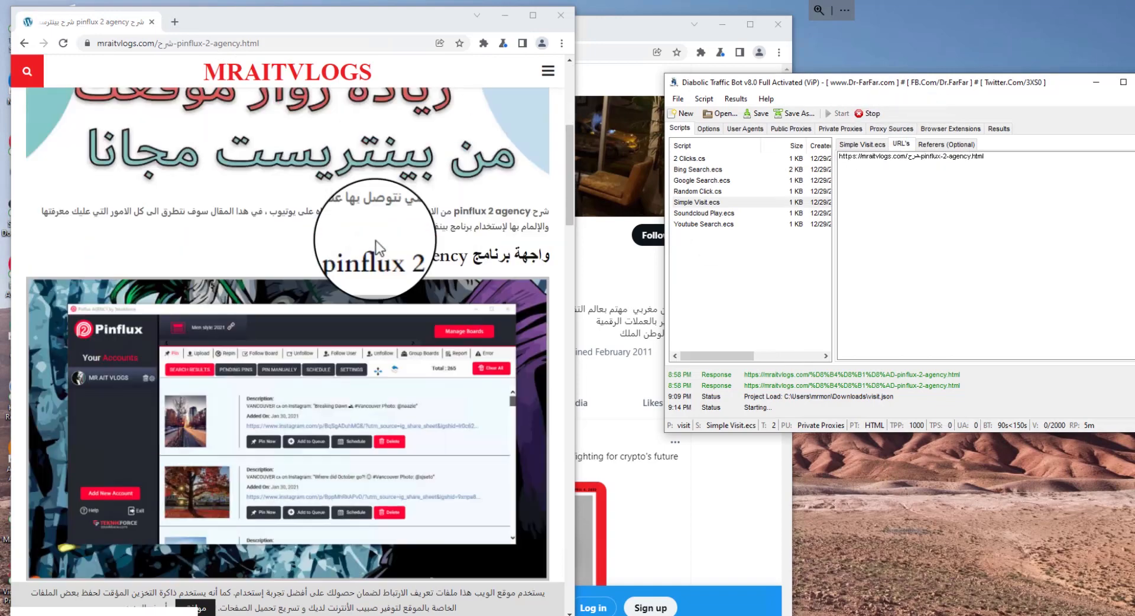
{"action": "scroll", "coordinate": [374, 240], "scroll_direction": "down", "scroll_amount": 7}
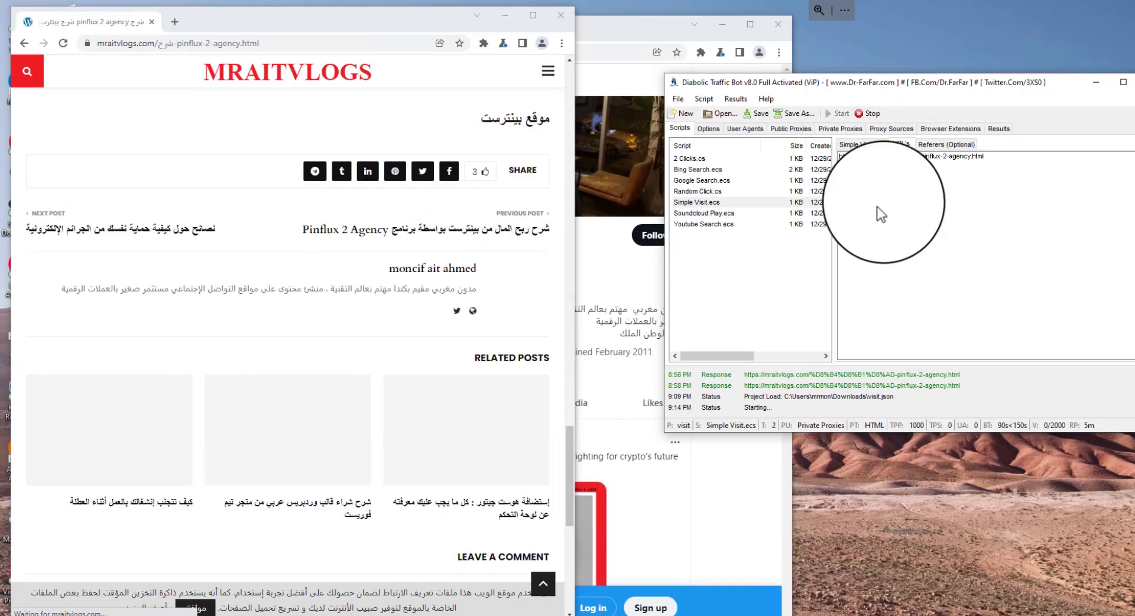
{"action": "left_click", "coordinate": [708, 128]}
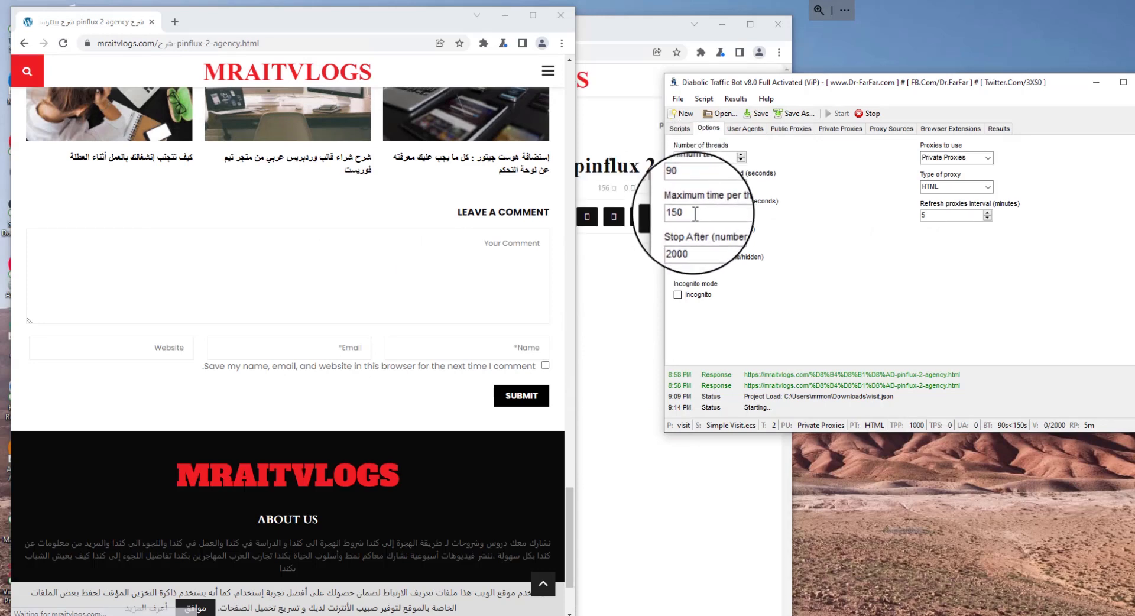
{"action": "left_click", "coordinate": [640, 27]}
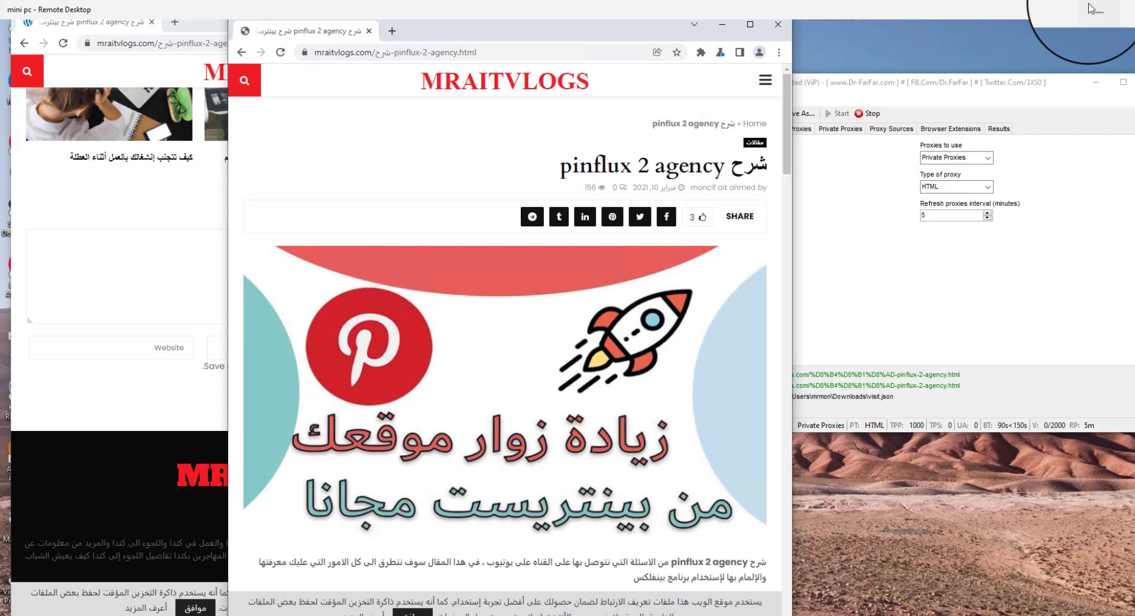
- Switch to Google Analytics in Opera and examine the active users, social traffic source and locations in the real-time overview
{"action": "left_click", "coordinate": [1097, 9]}
{"action": "mouse_move", "coordinate": [582, 606]}
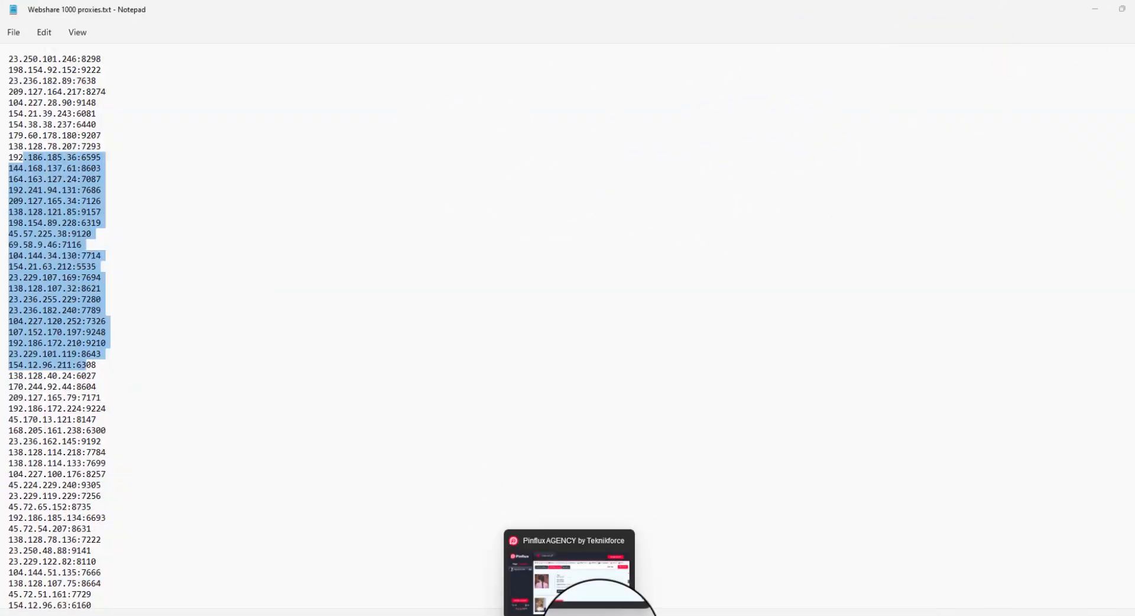
{"action": "left_click", "coordinate": [576, 562]}
{"action": "left_click", "coordinate": [418, 16]}
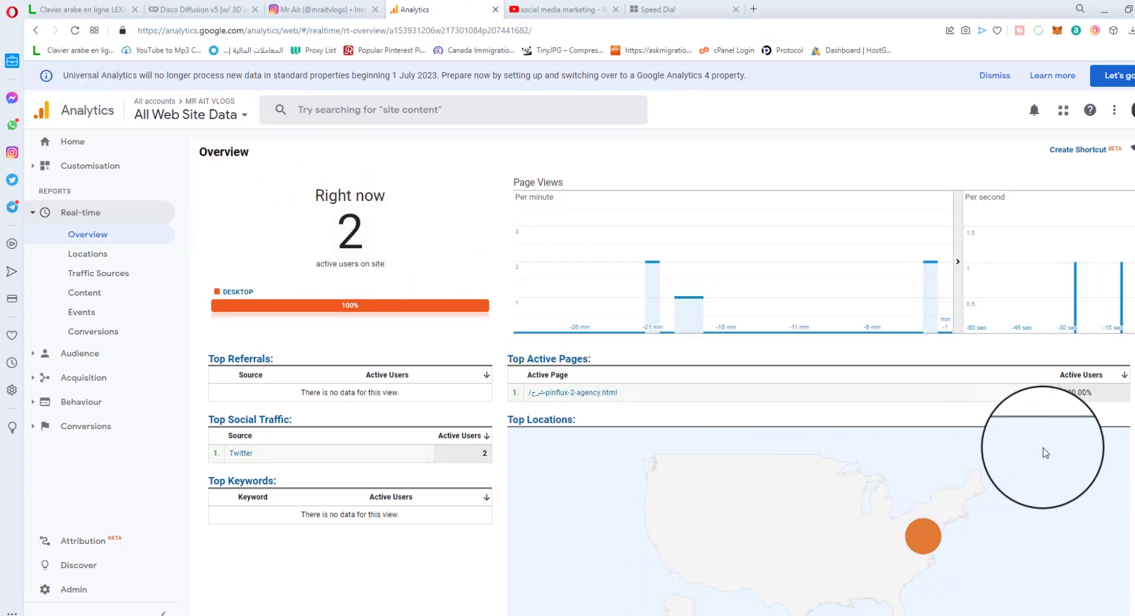
{"action": "scroll", "coordinate": [975, 449], "scroll_direction": "down", "scroll_amount": 2}
{"action": "mouse_move", "coordinate": [905, 418]}
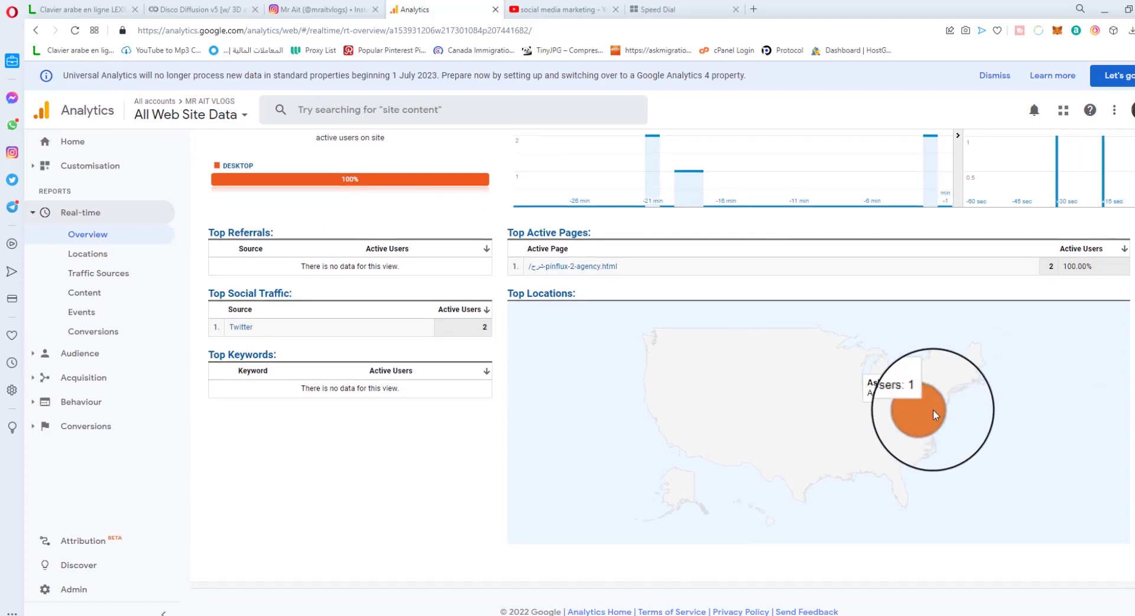
{"action": "scroll", "coordinate": [397, 405], "scroll_direction": "up", "scroll_amount": 2}
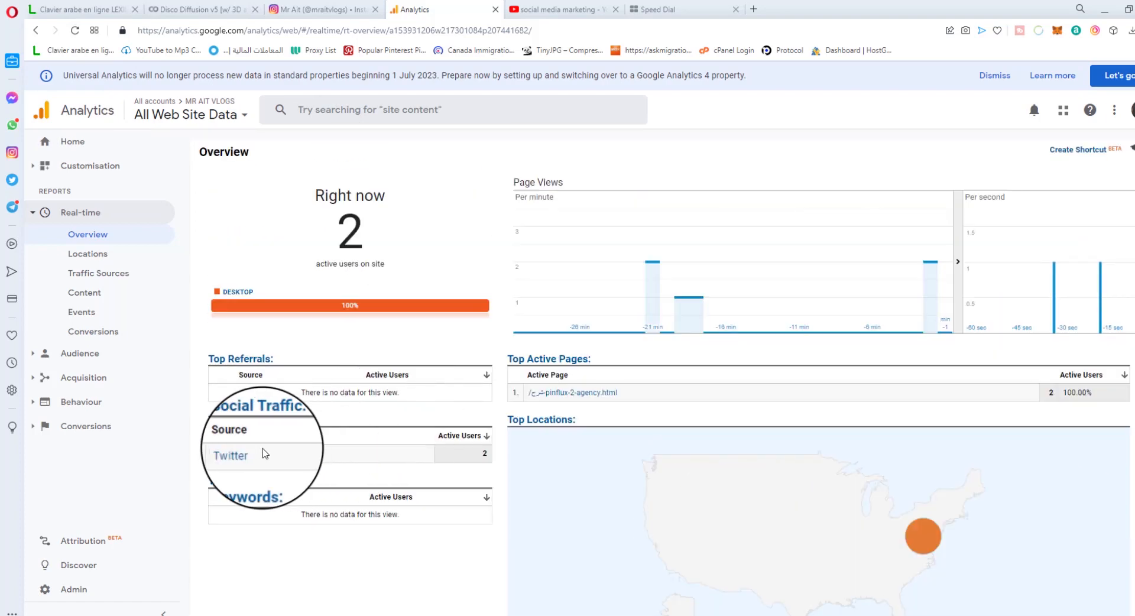
{"action": "left_click_drag", "start_coordinate": [253, 454], "coordinate": [228, 455]}
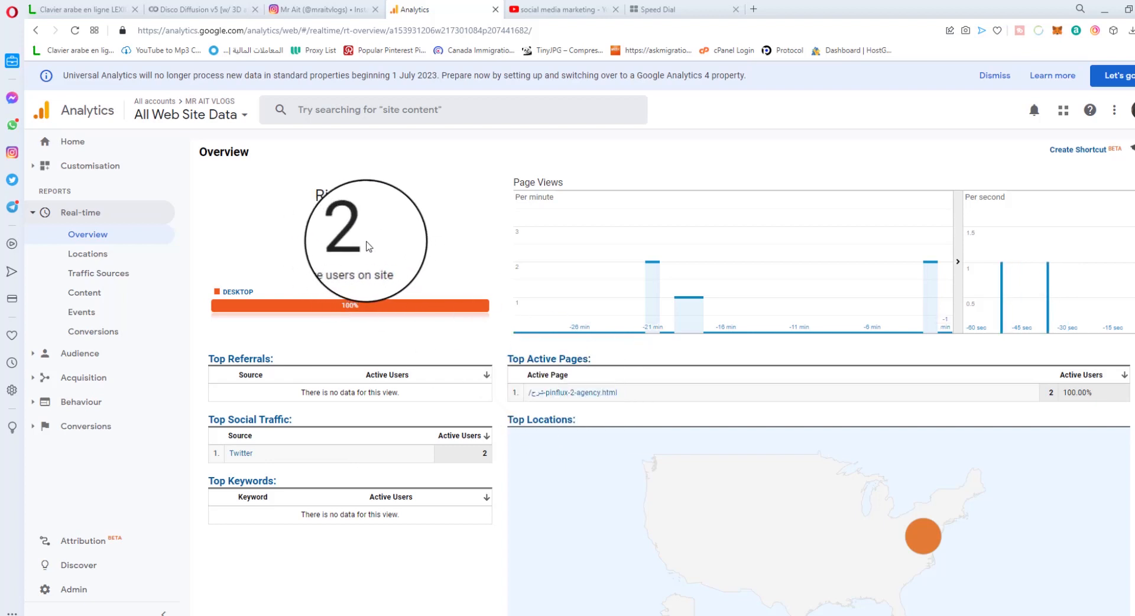
{"action": "double_click", "coordinate": [335, 241]}
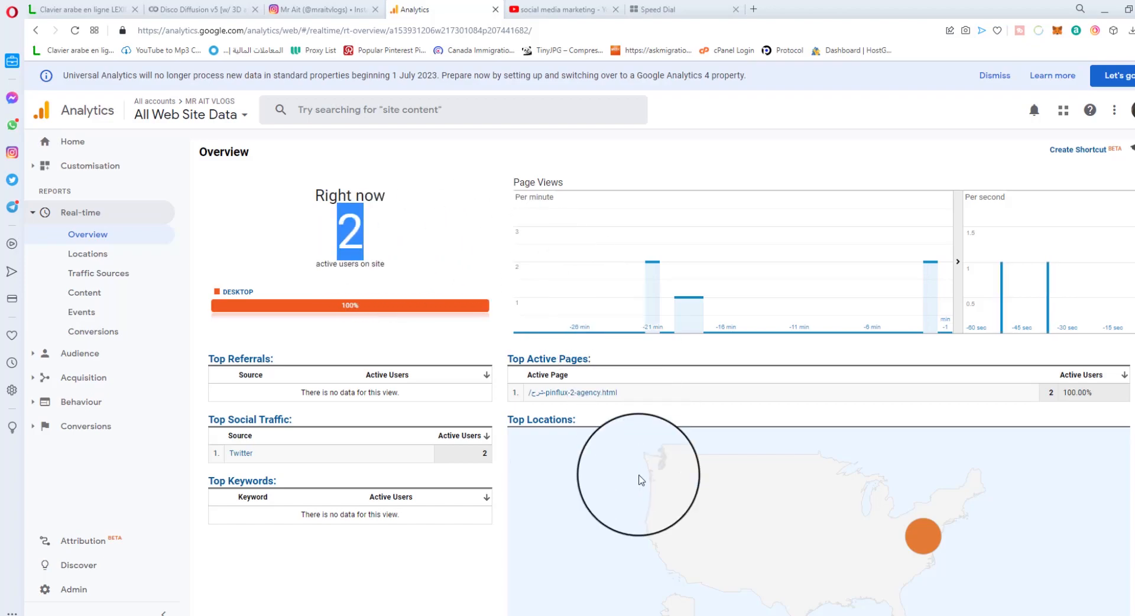
- Return to the mini pc remote desktop and bring the traffic bot window to the front over the browser windows
{"action": "mouse_move", "coordinate": [624, 613]}
{"action": "left_click", "coordinate": [598, 578]}
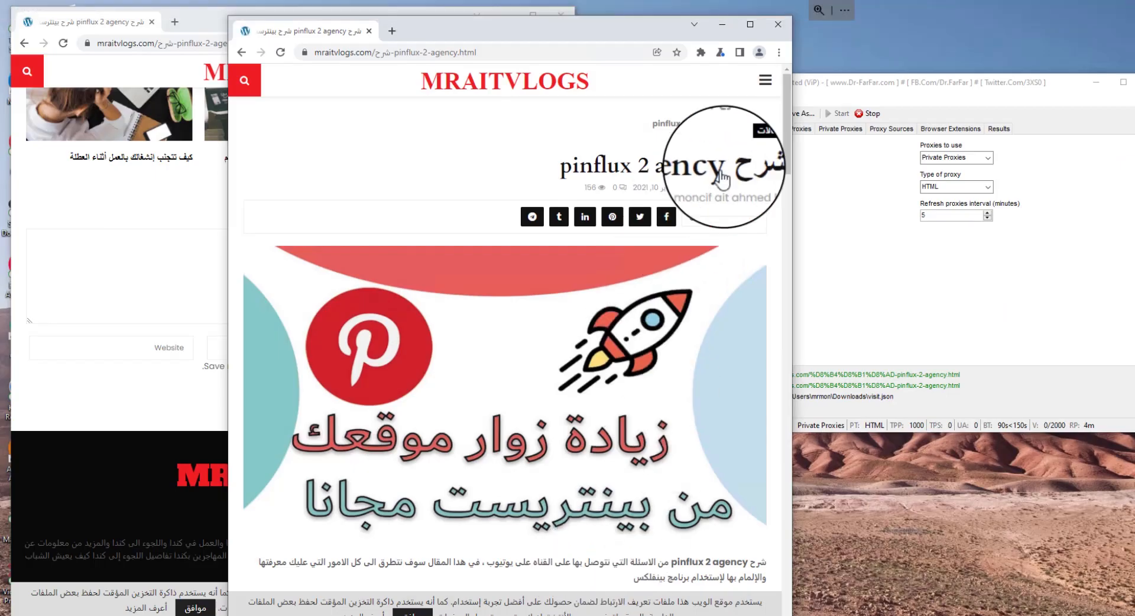
{"action": "left_click_drag", "start_coordinate": [944, 81], "coordinate": [681, 82]}
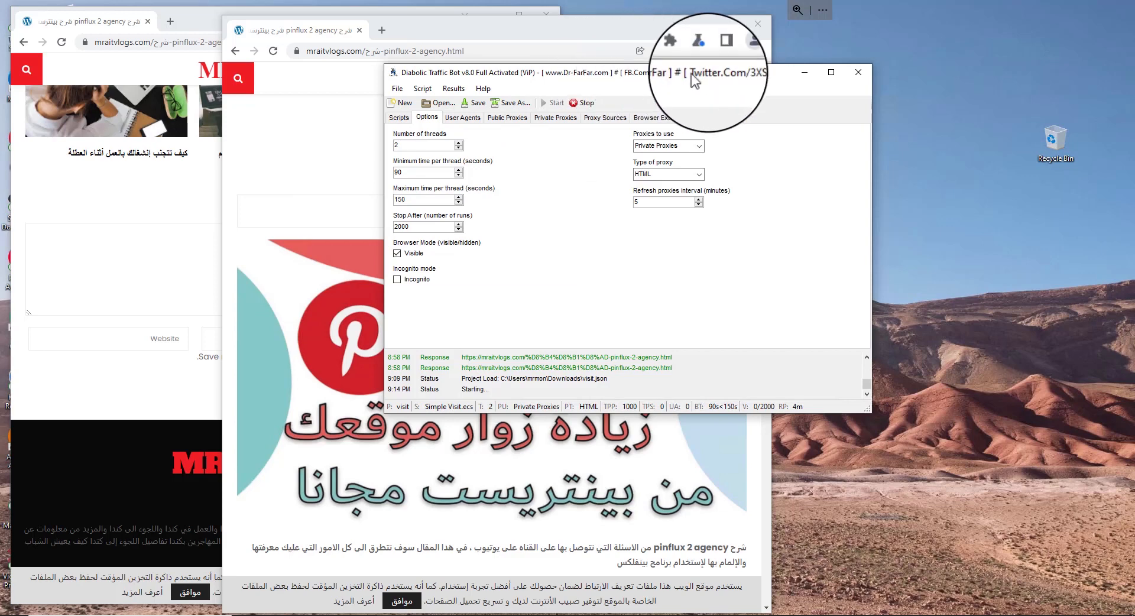
{"action": "left_click_drag", "start_coordinate": [690, 74], "coordinate": [722, 79]}
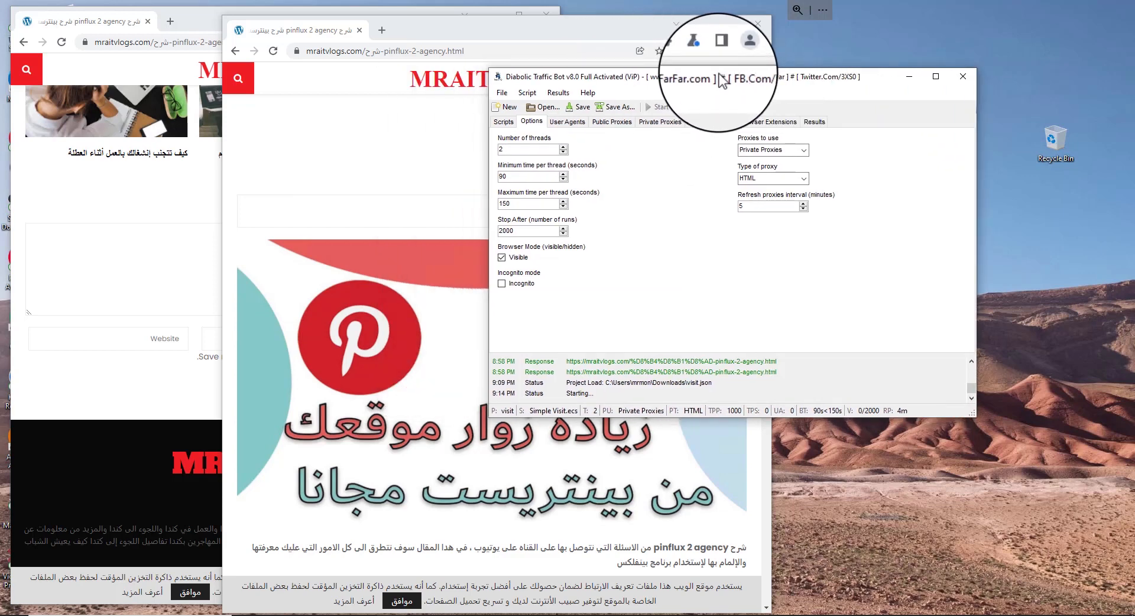